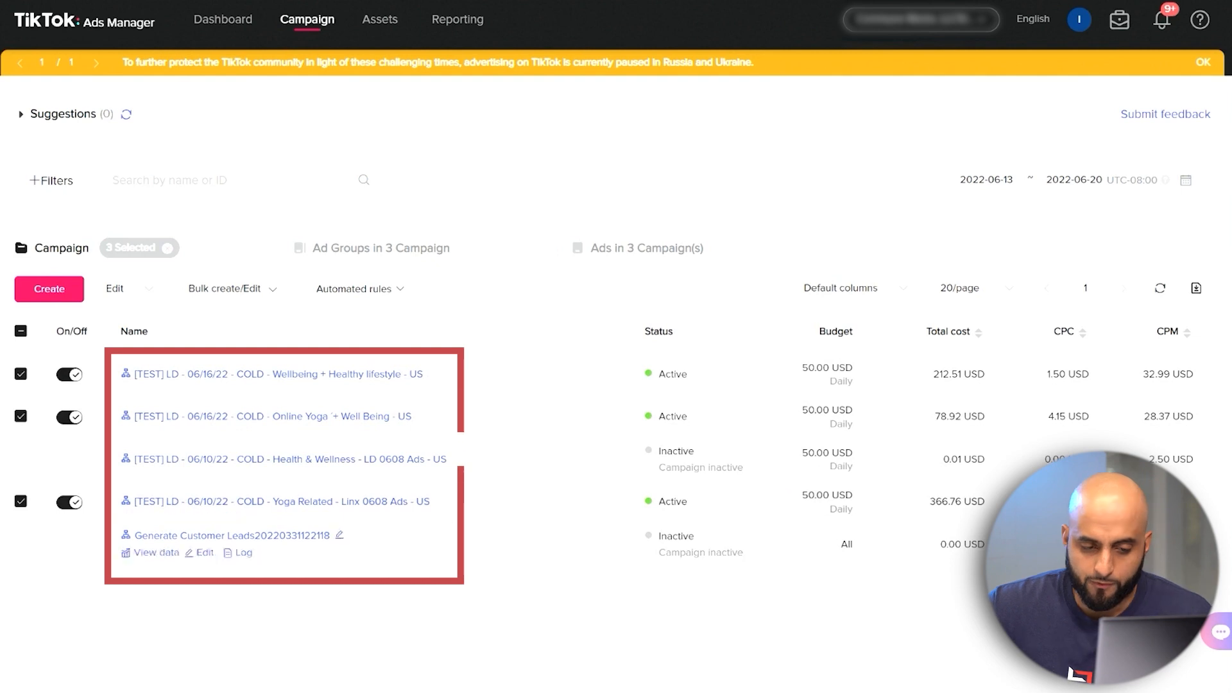
# Examine the campaign table's performance columns for each campaign, from total cost, CPC and CPM through CTR, conversions, CPA, CVR and cost per result
pyautogui.scroll(-2, 496, 649)
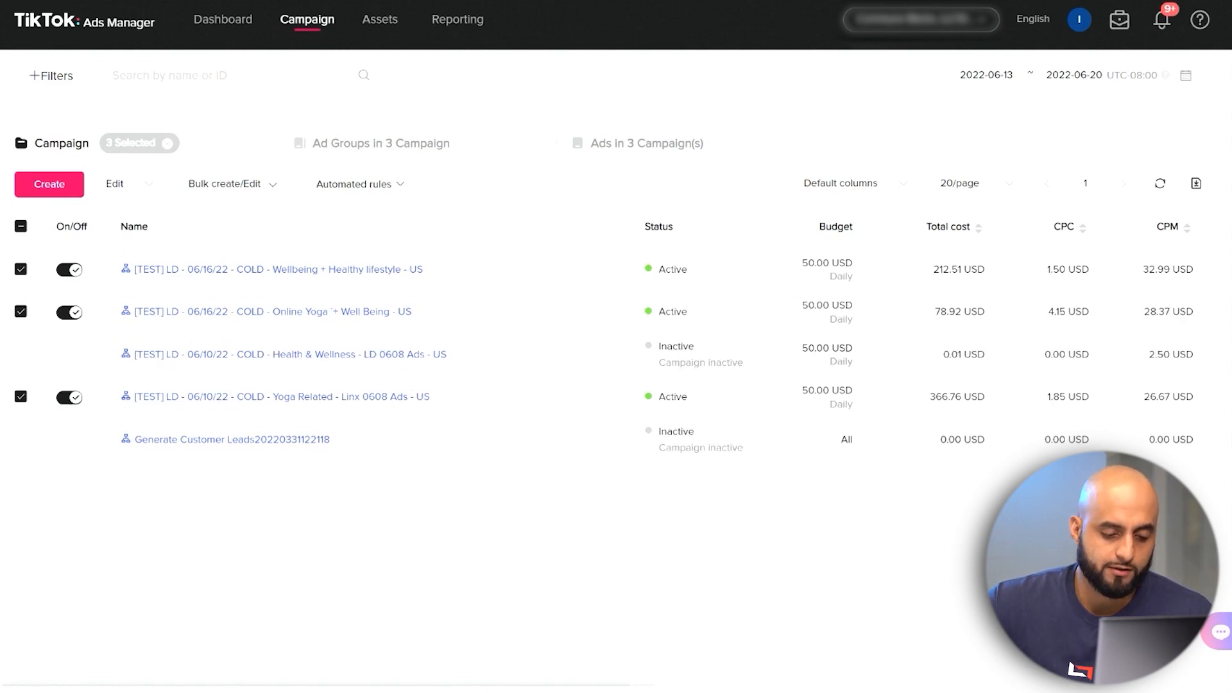
pyautogui.hscroll(5, 645, 687)
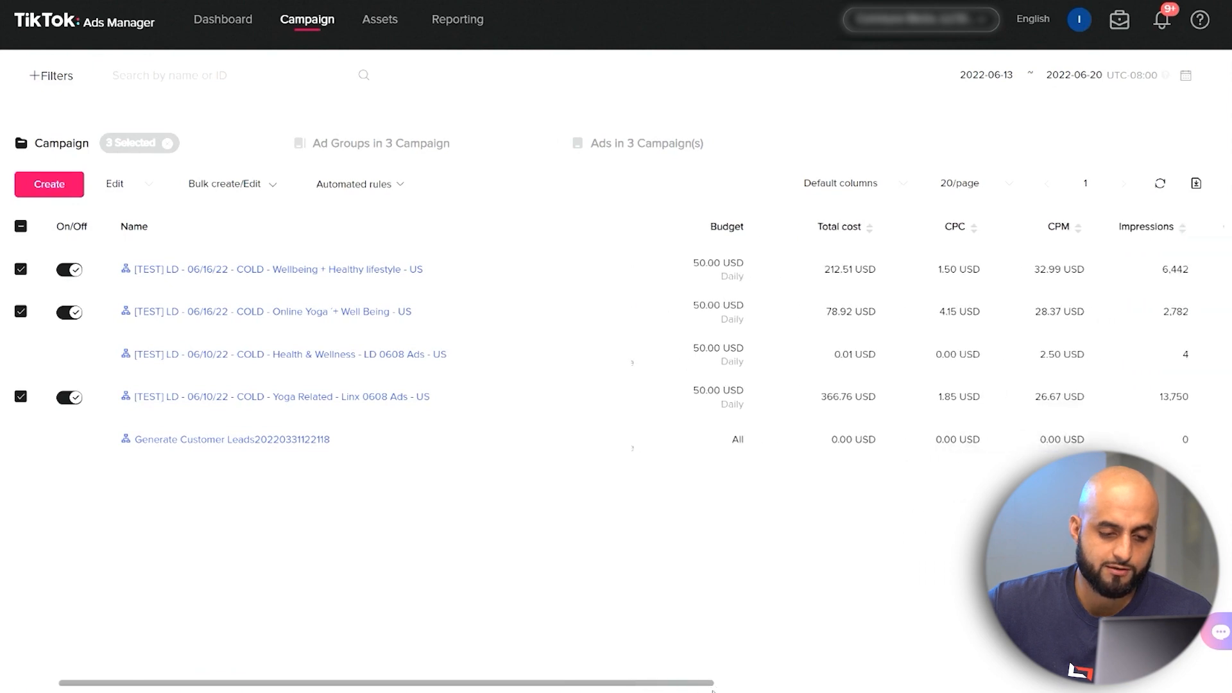
pyautogui.hscroll(2, 757, 687)
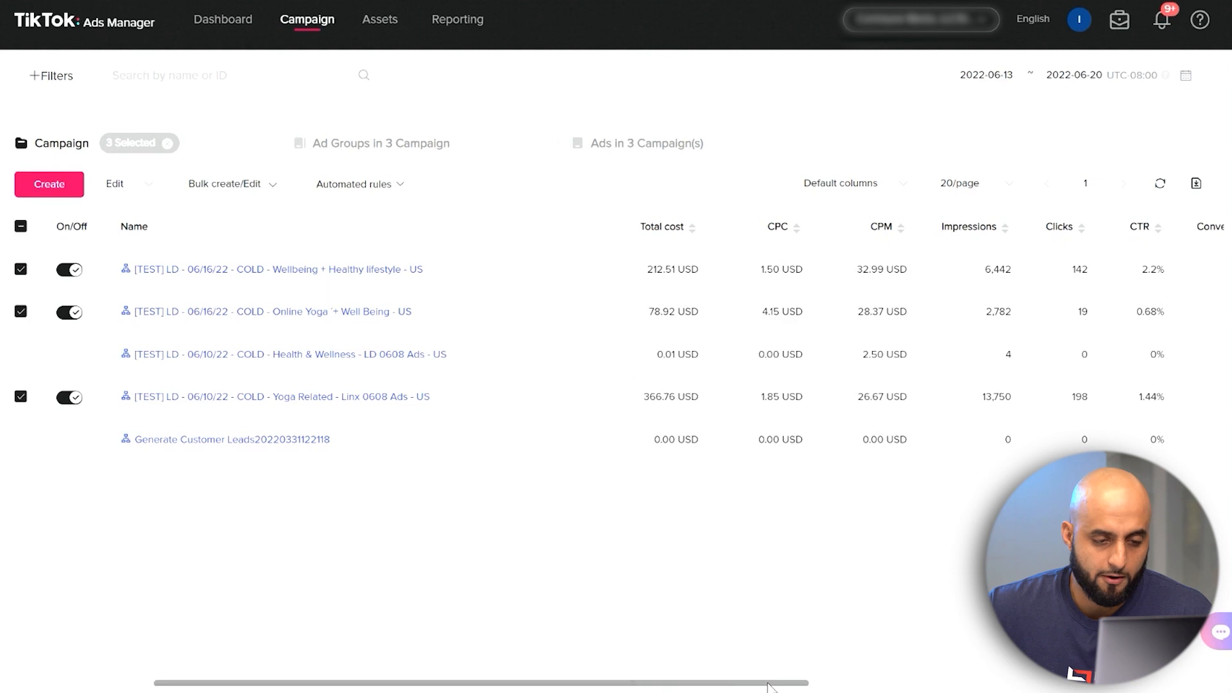
pyautogui.moveTo(769, 687); pyautogui.dragTo(788, 687)
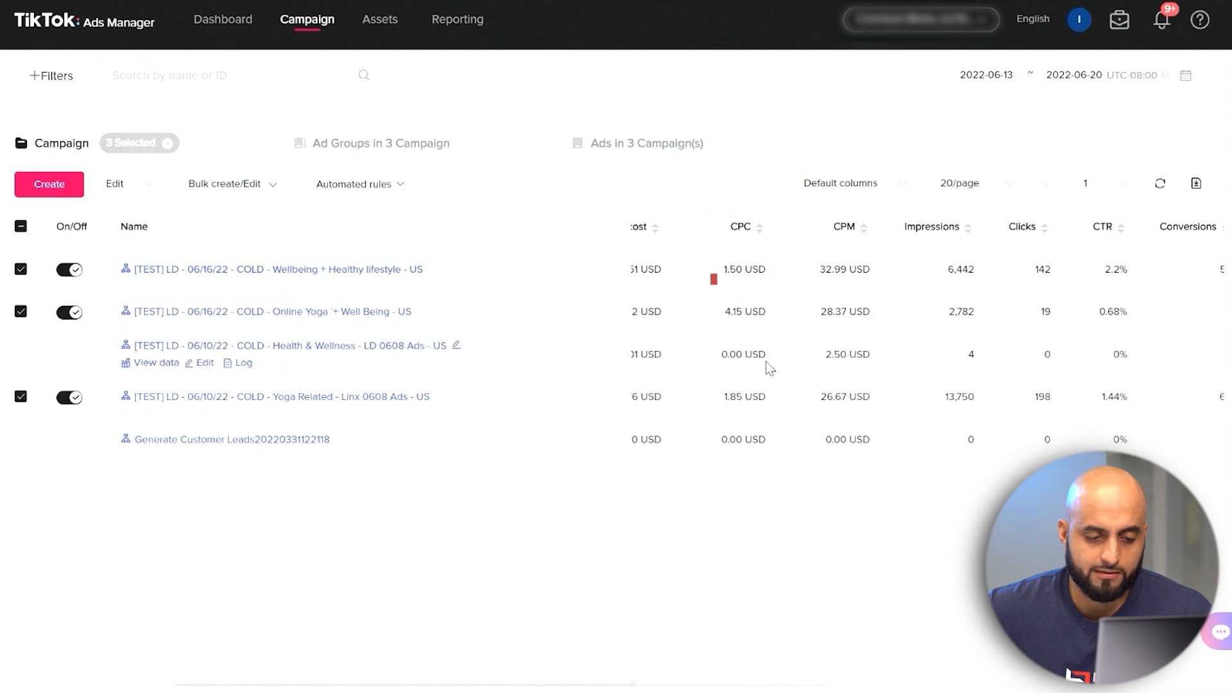
pyautogui.moveTo(725, 315); pyautogui.dragTo(752, 315)
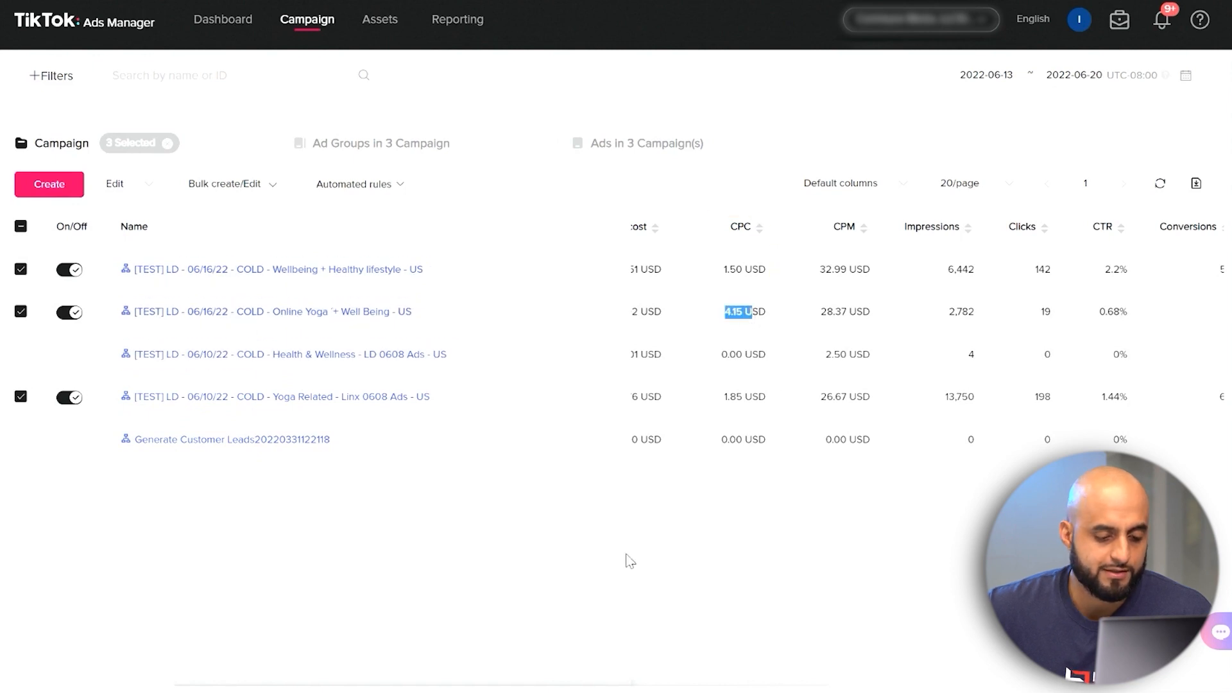
pyautogui.moveTo(711, 685); pyautogui.dragTo(682, 688)
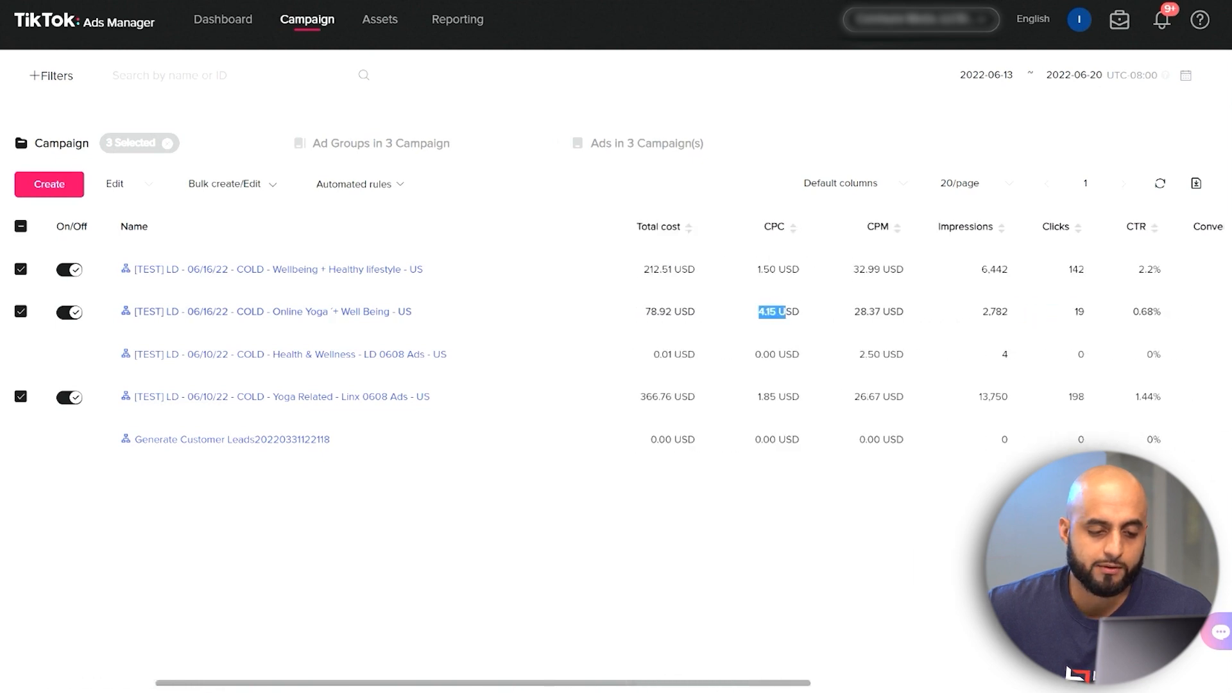
pyautogui.moveTo(801, 269); pyautogui.dragTo(757, 269)
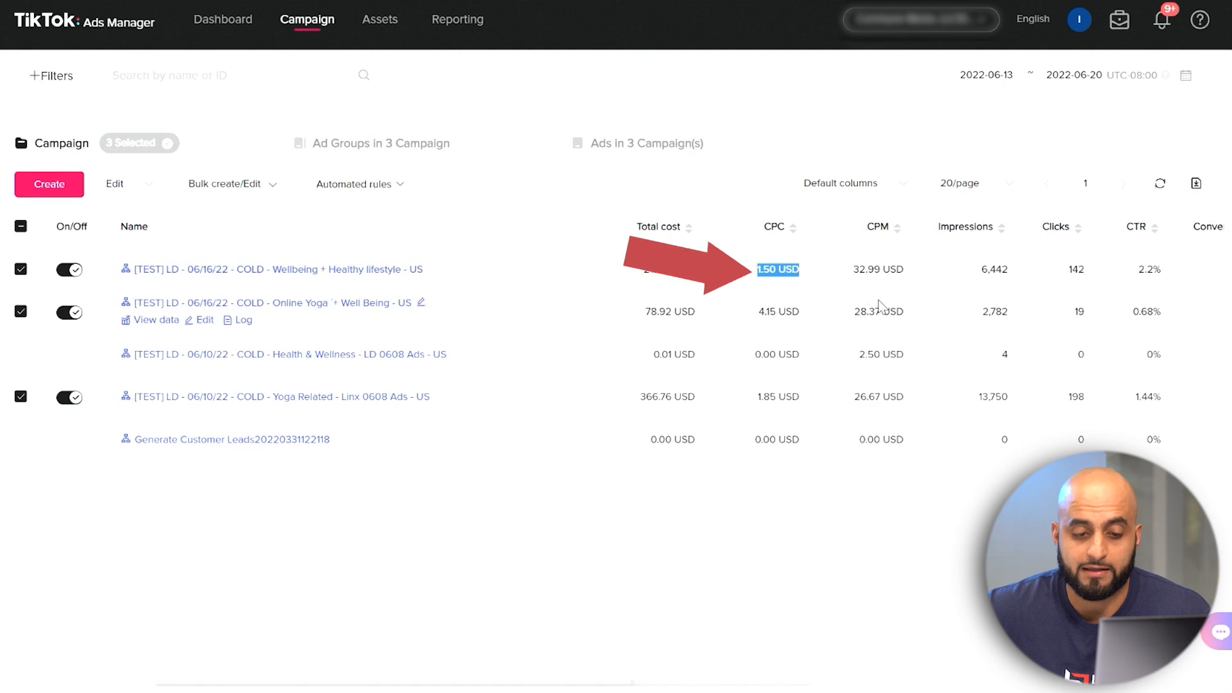
pyautogui.moveTo(782, 683); pyautogui.dragTo(920, 680)
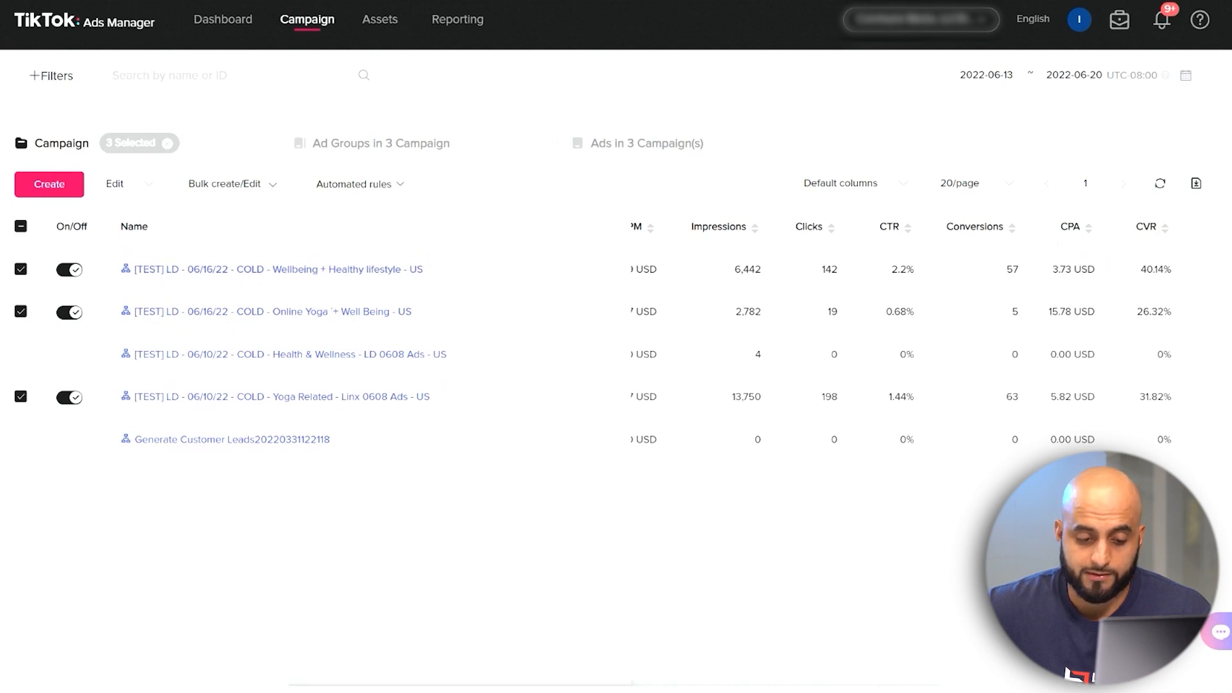
pyautogui.moveTo(939, 688); pyautogui.dragTo(1122, 688)
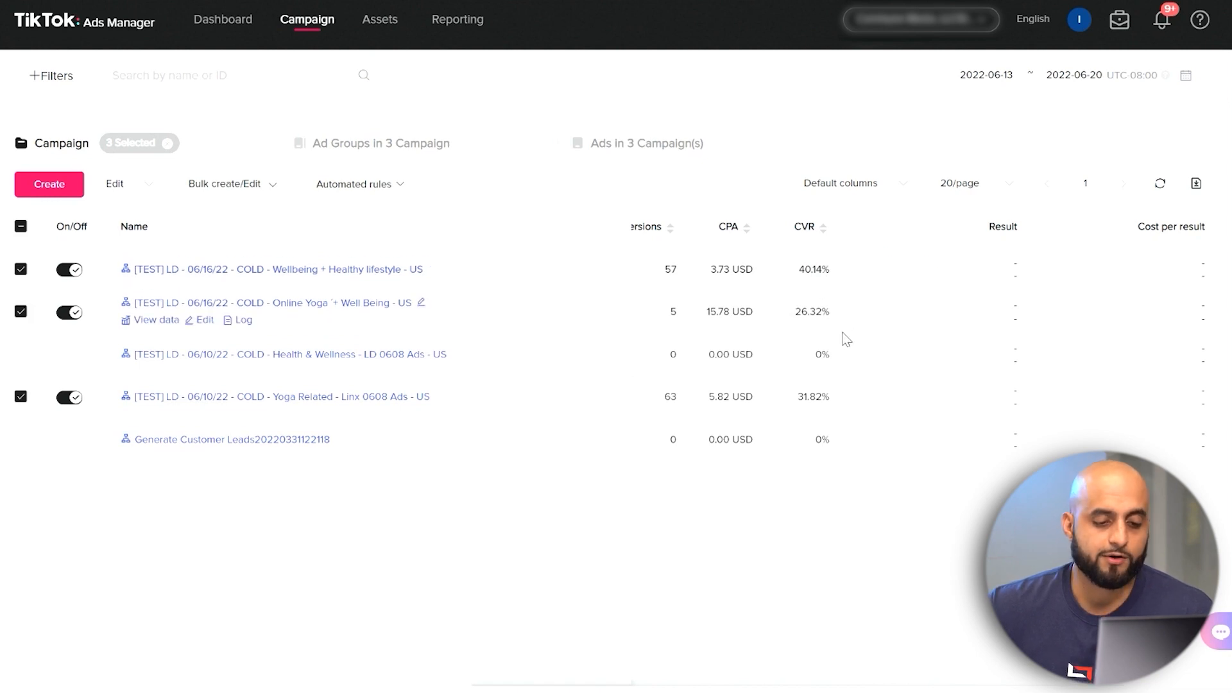
pyautogui.moveTo(700, 685); pyautogui.dragTo(703, 684)
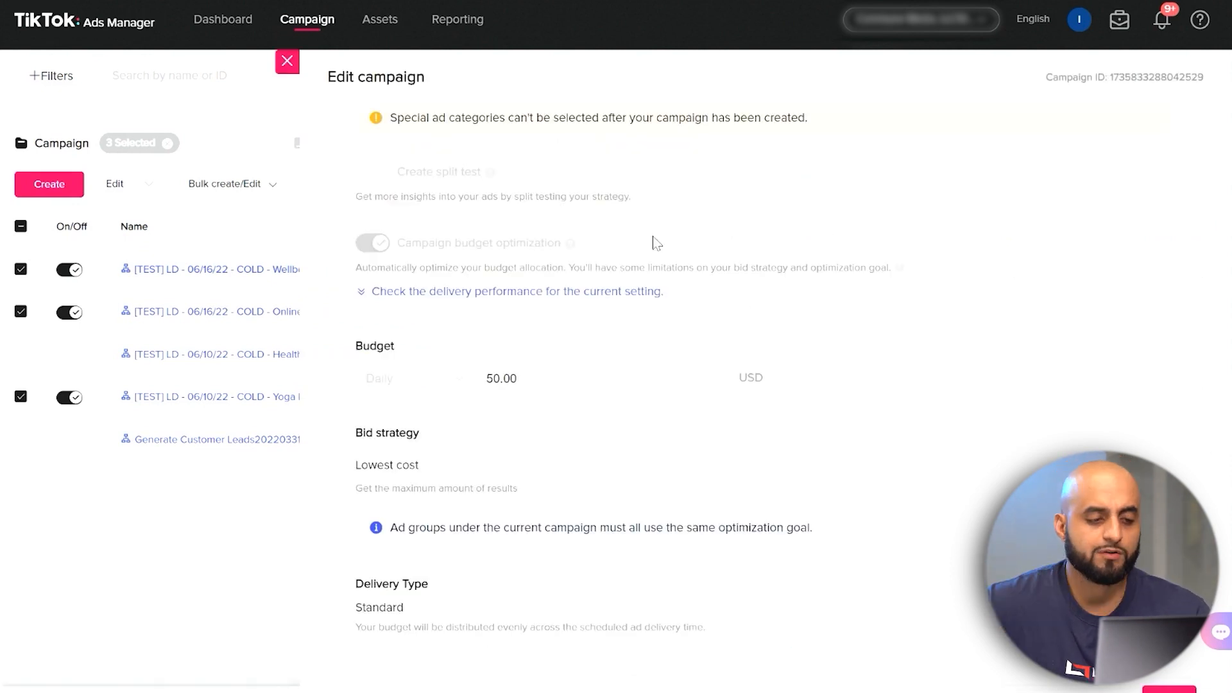
# Check the advertising objective in the edit settings of the Wellbeing + Healthy lifestyle campaign and close them without changes
pyautogui.scroll(8, 652, 242)
pyautogui.scroll(3, 821, 293)
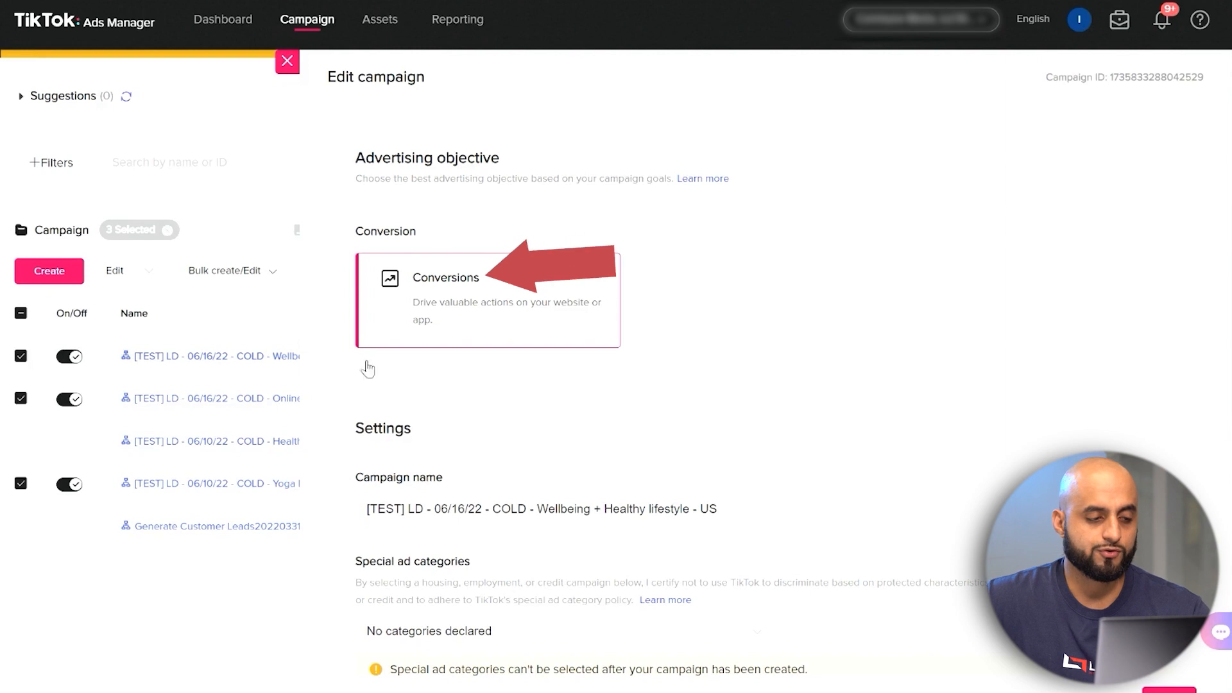
pyautogui.moveTo(152, 341)
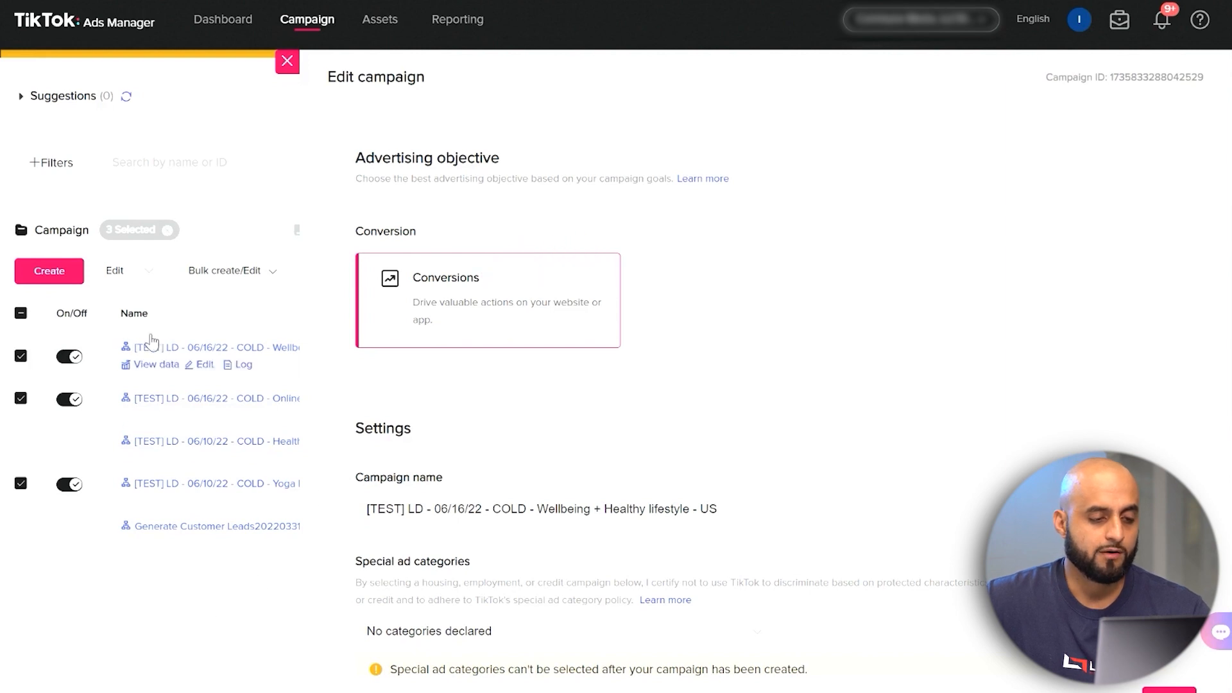
pyautogui.click(287, 61)
# Start creating a new campaign in Custom Mode and review the awareness, consideration and conversion advertising objectives
pyautogui.click(40, 277)
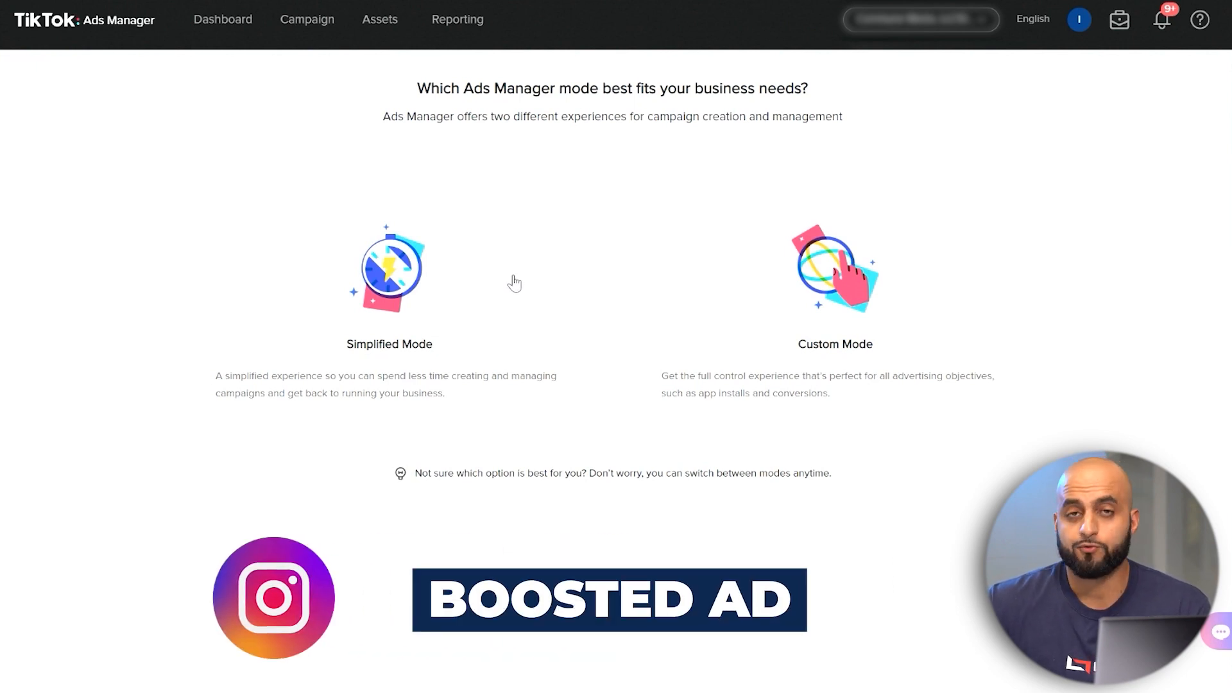
pyautogui.click(775, 301)
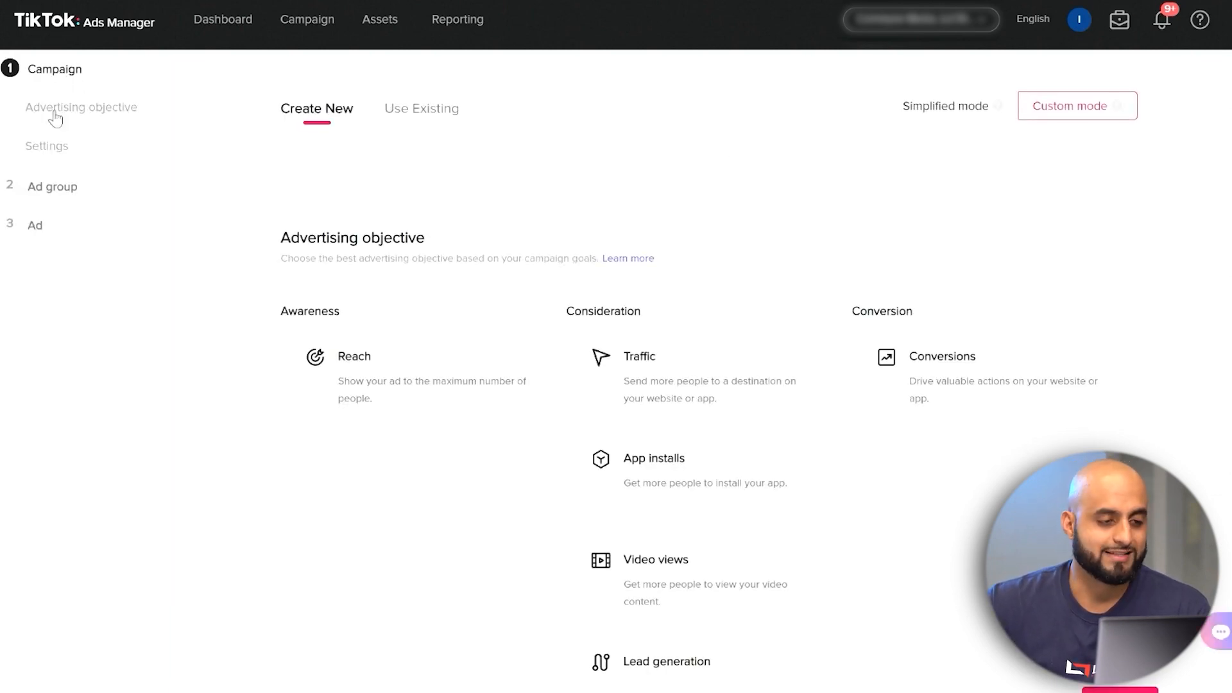
pyautogui.scroll(-3, 747, 266)
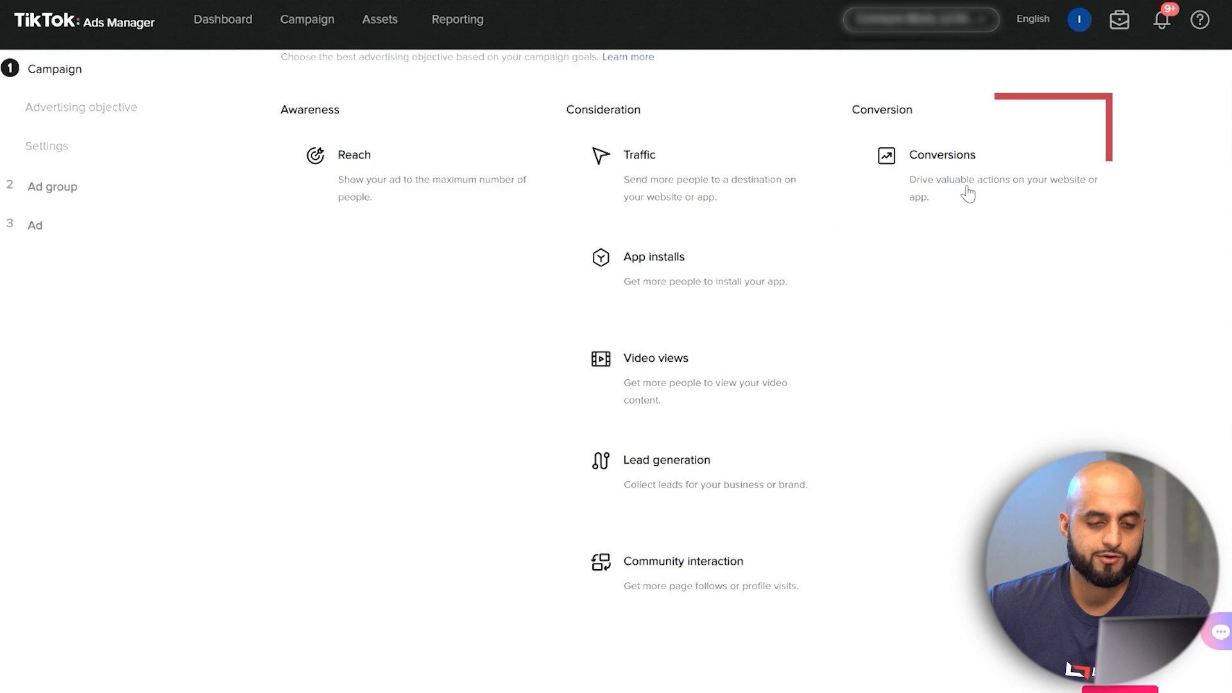
pyautogui.scroll(3, 487, 192)
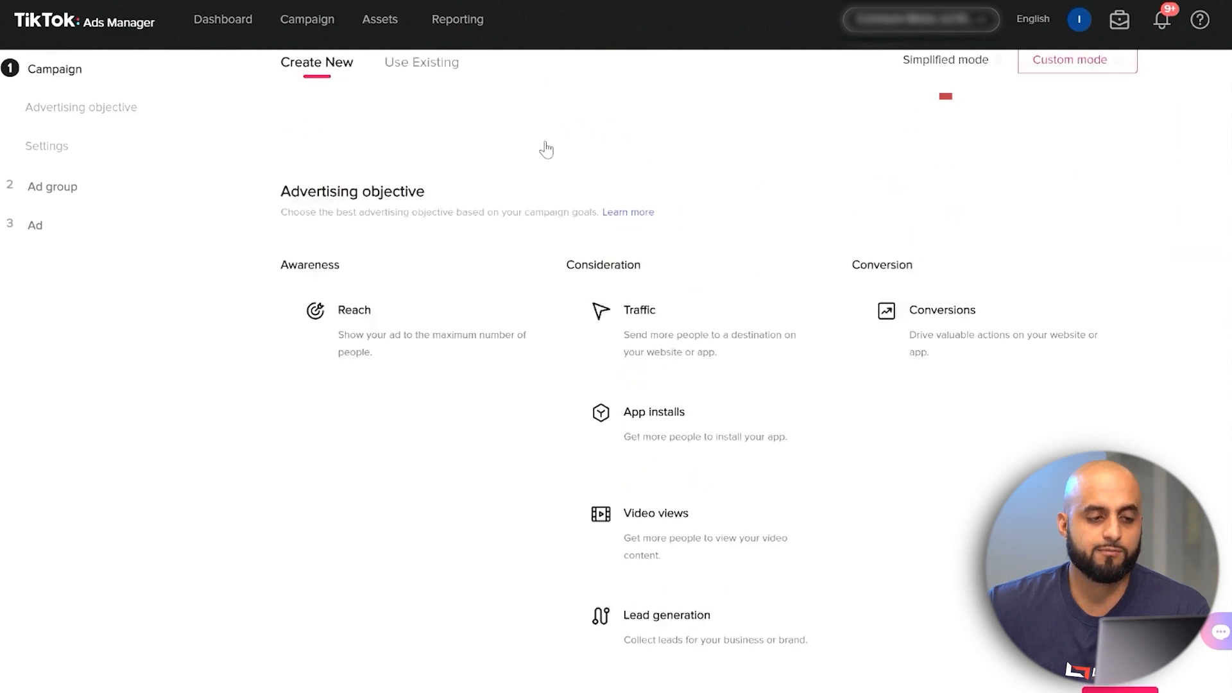
# Open the web events in the Events Manager and inspect the pixel's total events, daily trend and available actions
pyautogui.moveTo(367, 42)
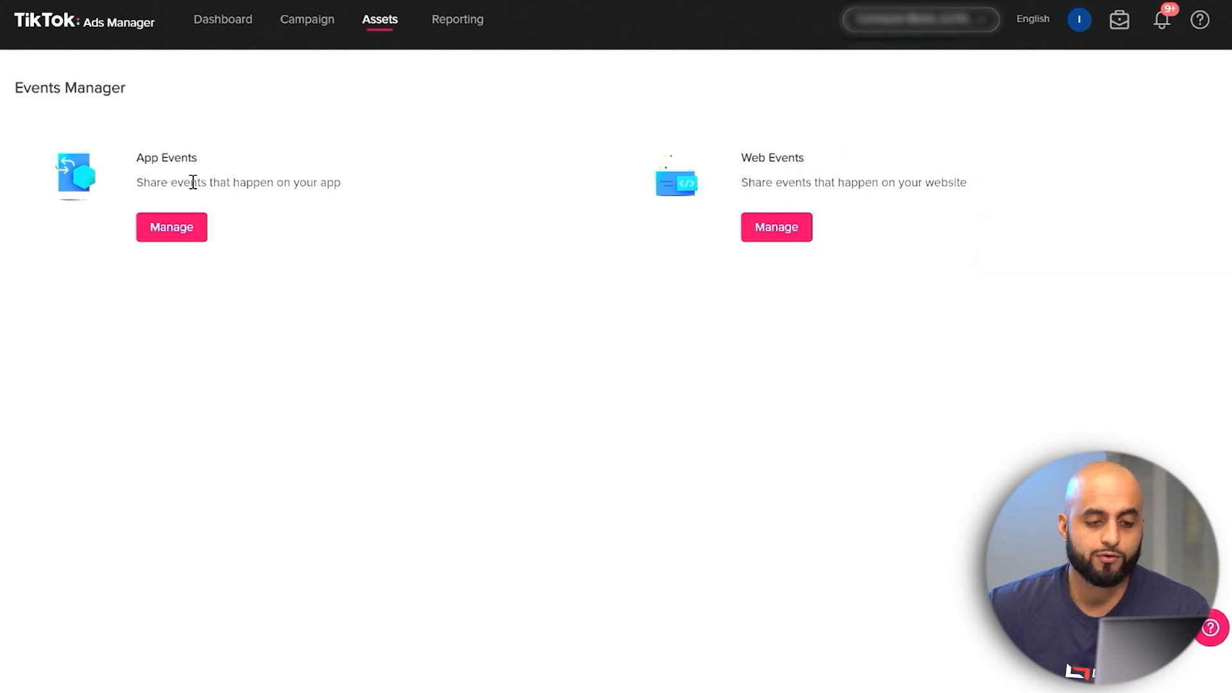
pyautogui.click(796, 238)
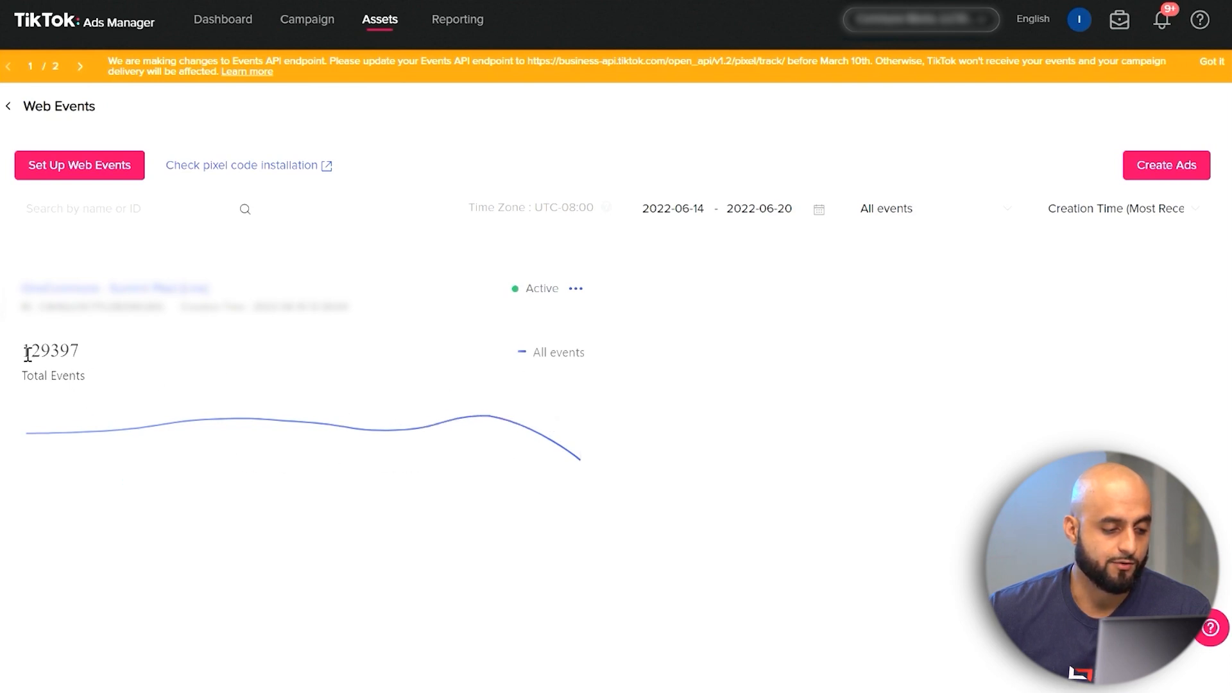
pyautogui.moveTo(23, 352); pyautogui.dragTo(79, 352)
pyautogui.click(652, 410)
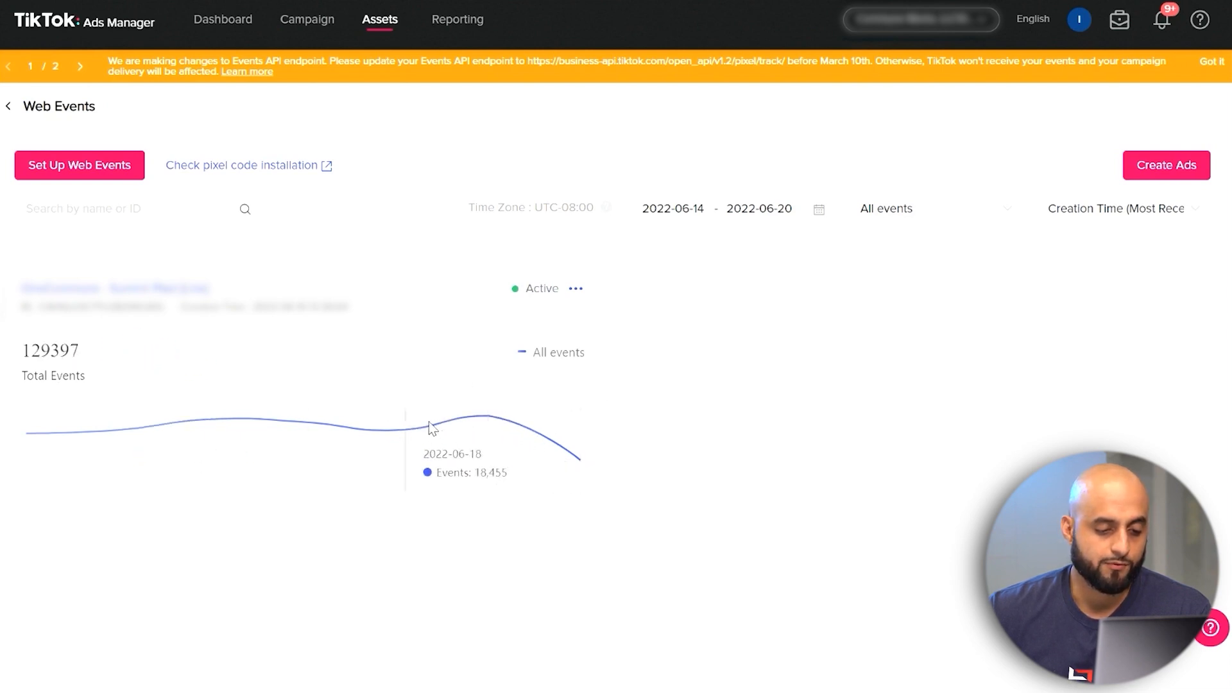
pyautogui.click(581, 290)
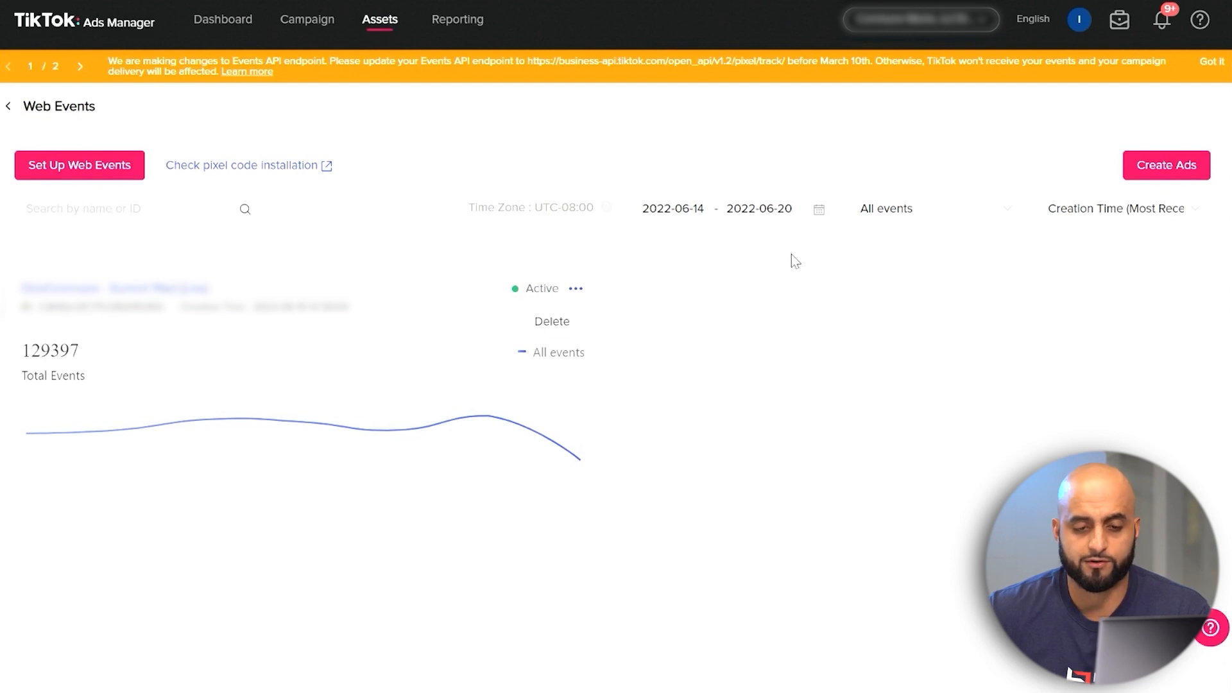
# Go to the reporting section and look at the options for creating a custom or template-based report
pyautogui.click(455, 24)
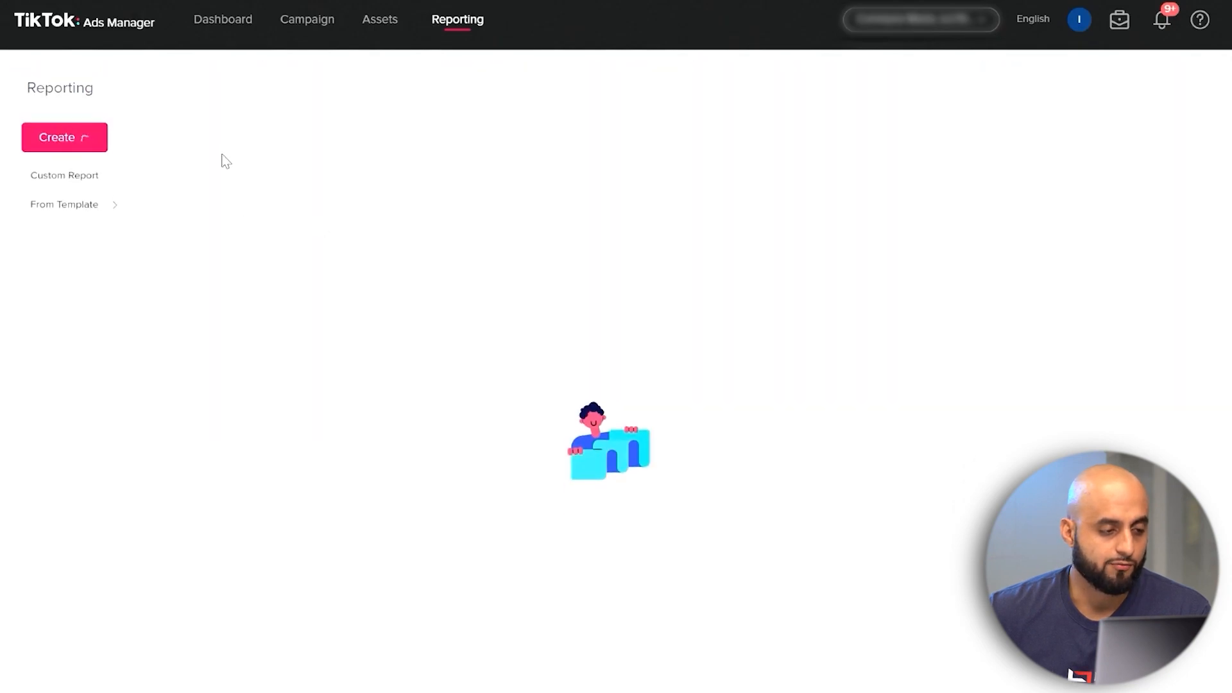
pyautogui.moveTo(86, 142)
pyautogui.moveTo(90, 218)
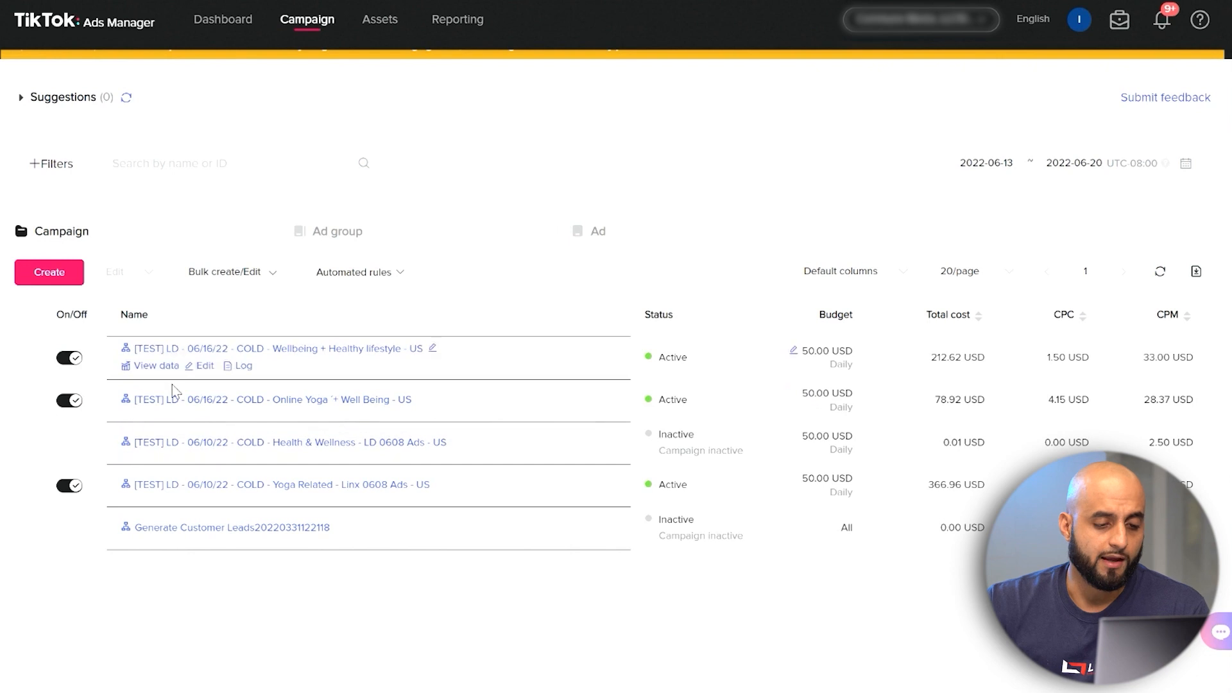
# Return to the campaign list and compare the campaigns' conversions, CPA and CVR
pyautogui.scroll(-2, 706, 513)
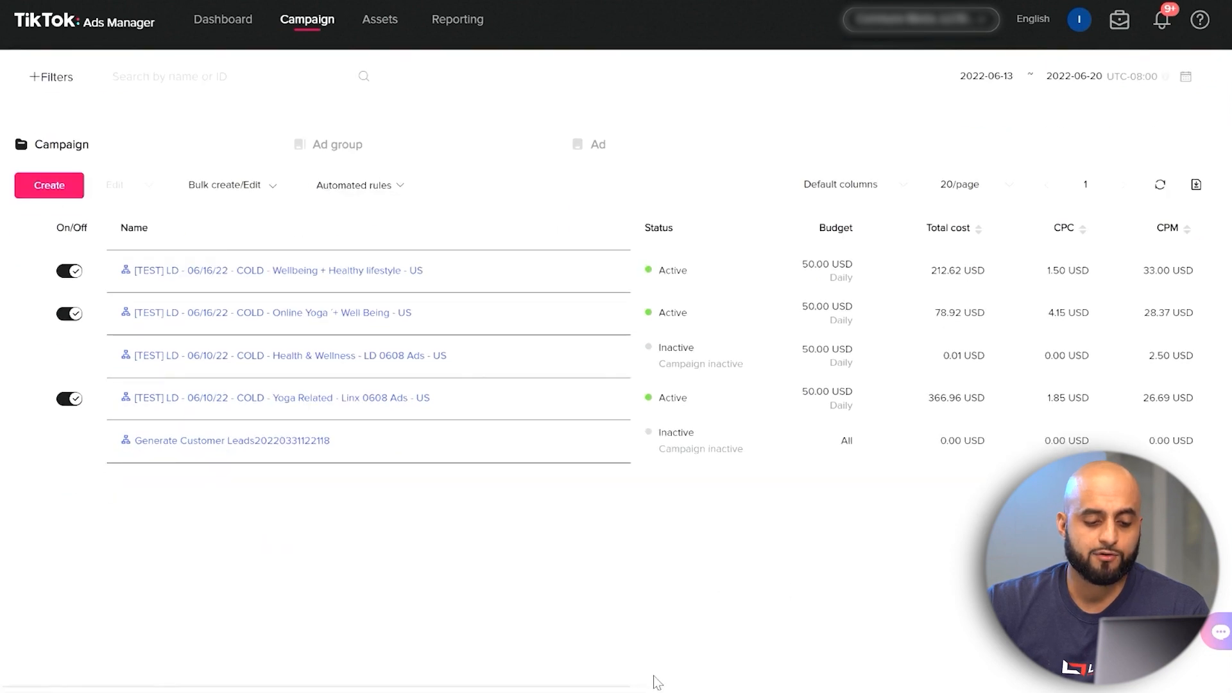
pyautogui.moveTo(657, 682); pyautogui.dragTo(1070, 666)
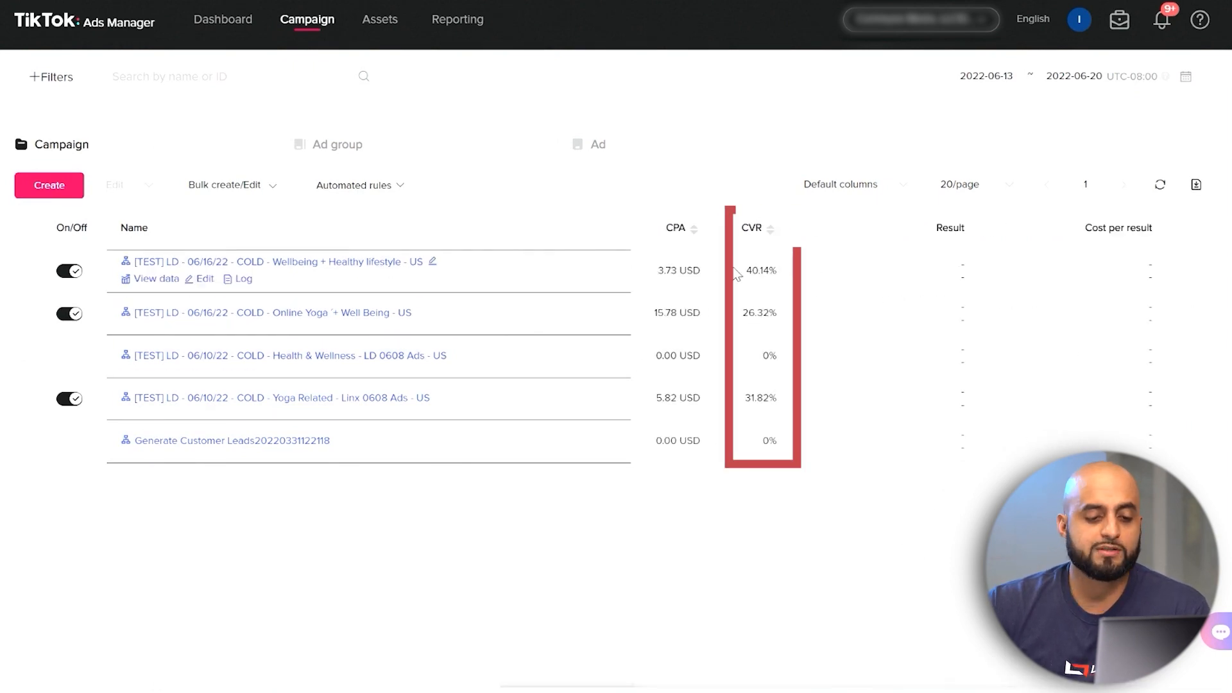
pyautogui.moveTo(814, 686); pyautogui.dragTo(574, 682)
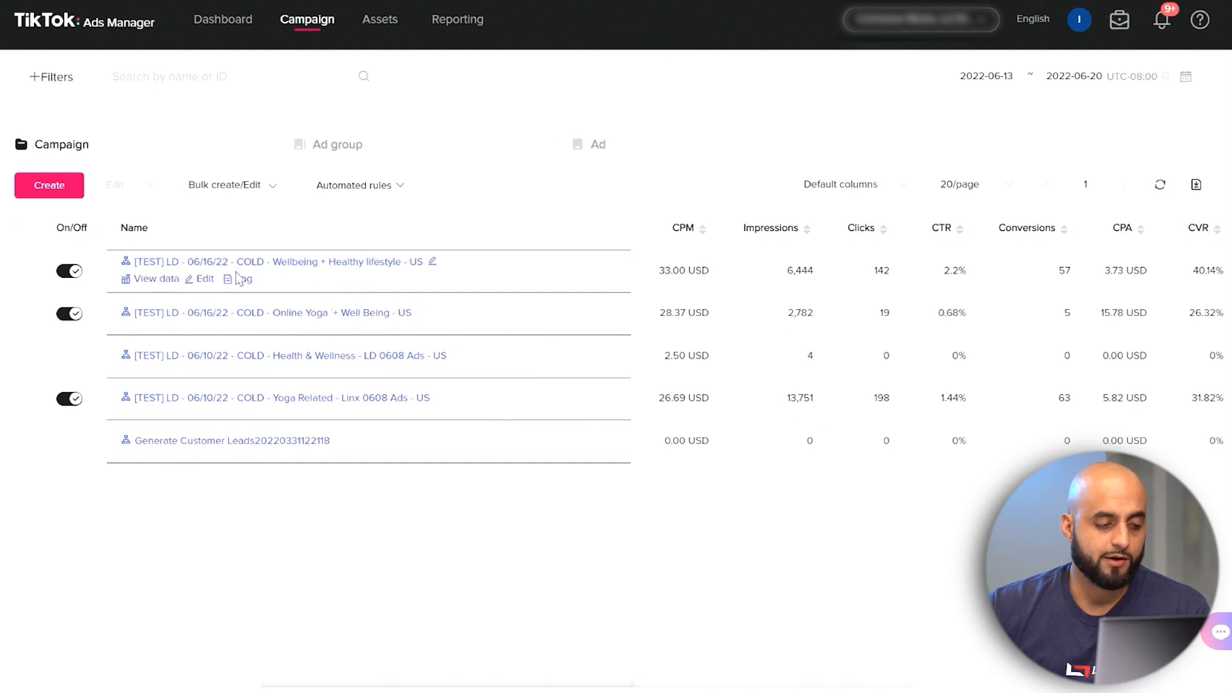
# Select only the 06/16/22 Wellbeing + Healthy lifestyle campaign, show its ad groups and open the Wellbeing + Healthy lifestyle ad group for editing
pyautogui.click(20, 272)
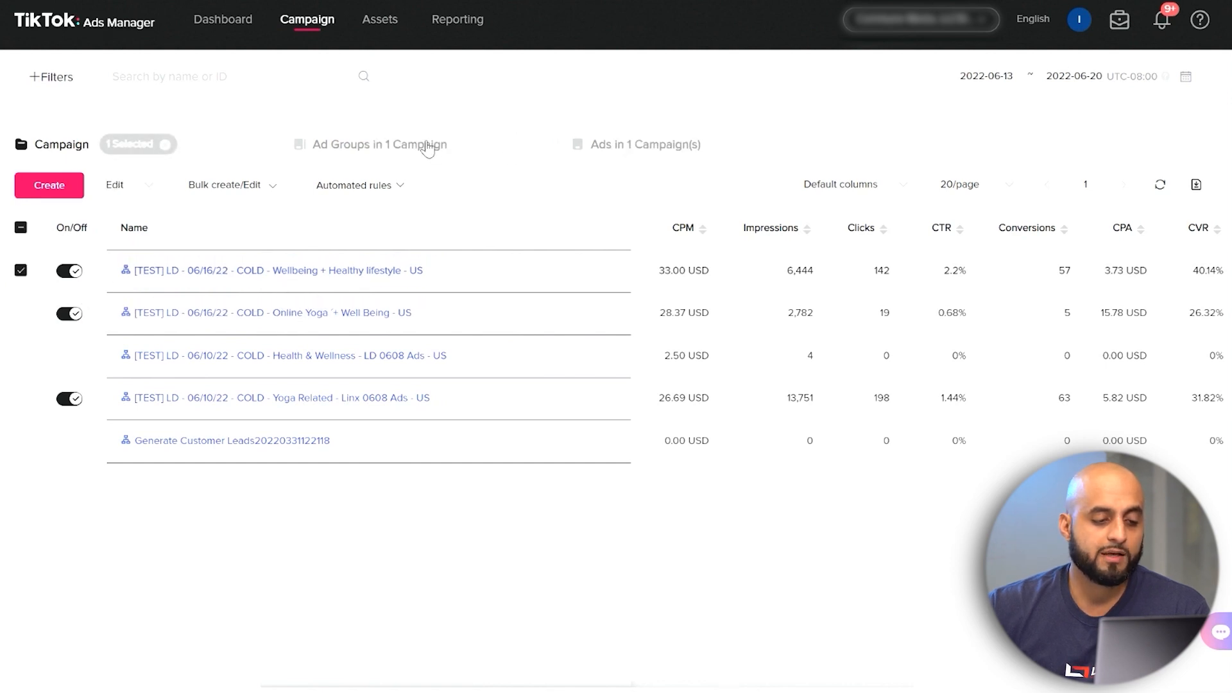
pyautogui.click(465, 154)
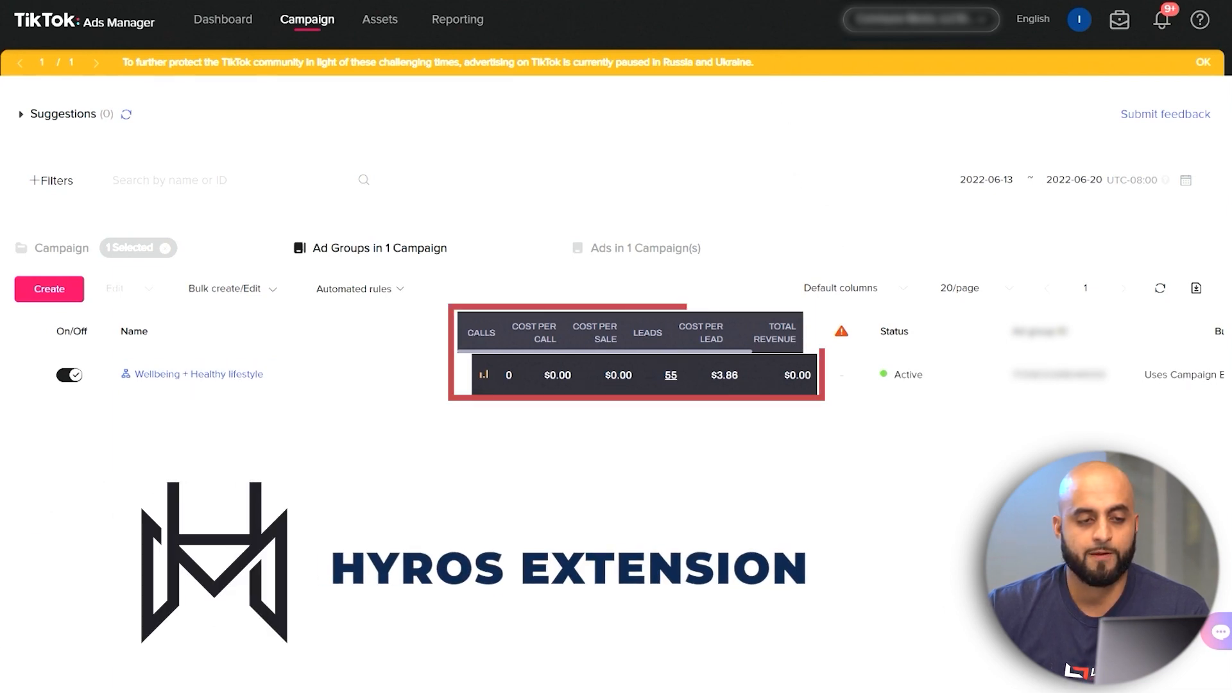
pyautogui.click(713, 1)
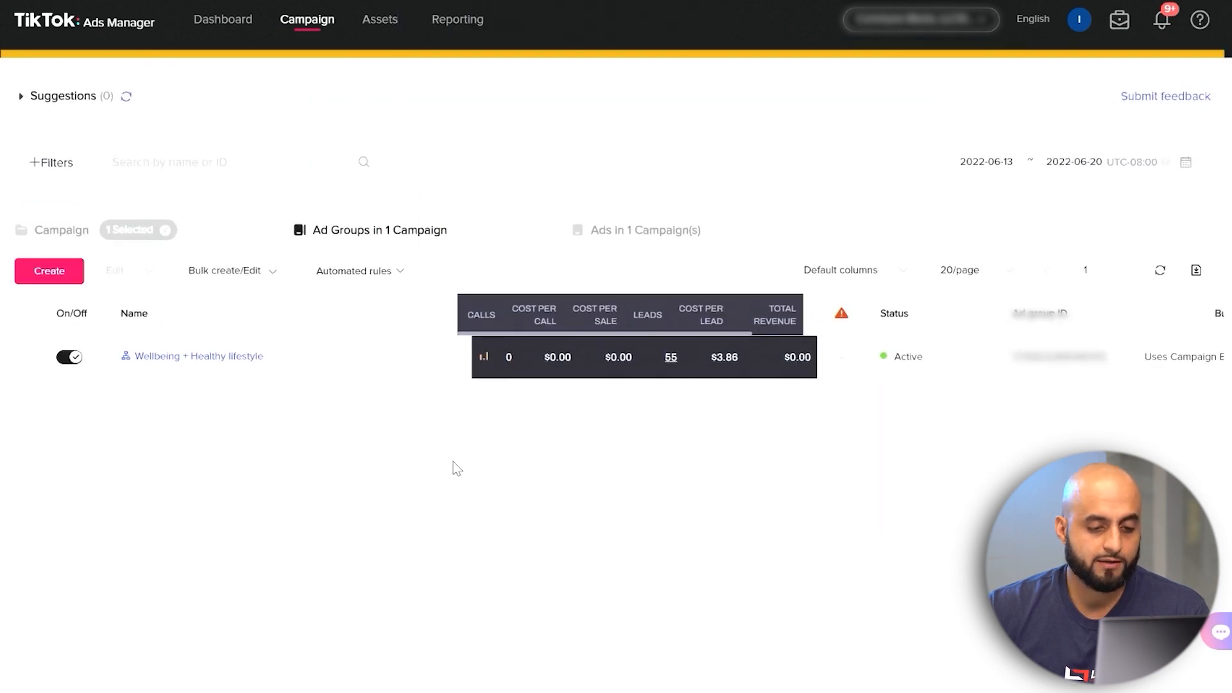
pyautogui.moveTo(203, 354)
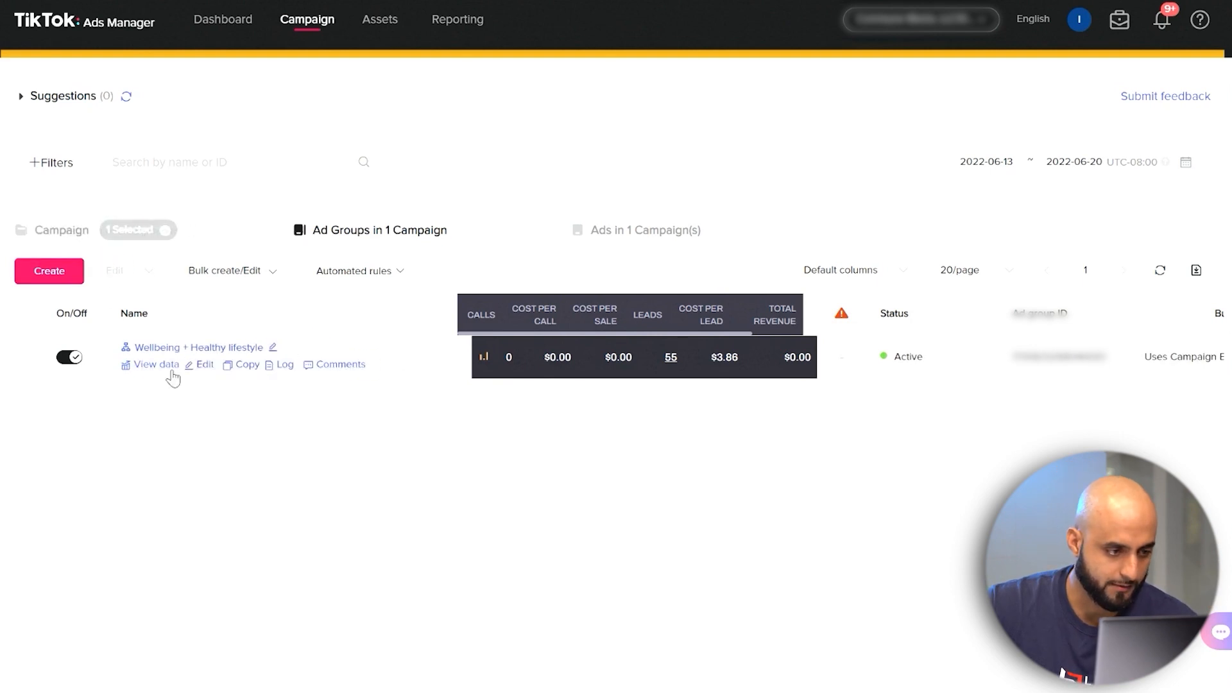
pyautogui.click(204, 364)
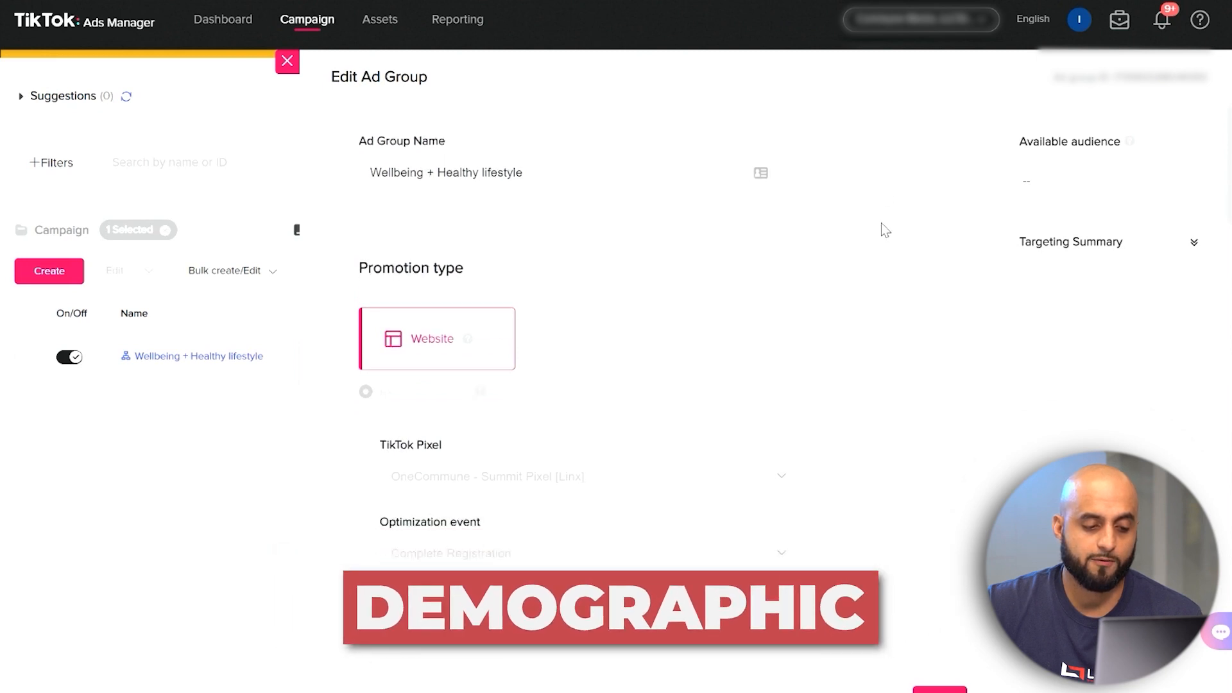
# Review the ad group's pixel, optimization event, placements, targeting mode, location, language, gender, age and audience settings
pyautogui.scroll(-3, 834, 308)
pyautogui.scroll(-2, 779, 327)
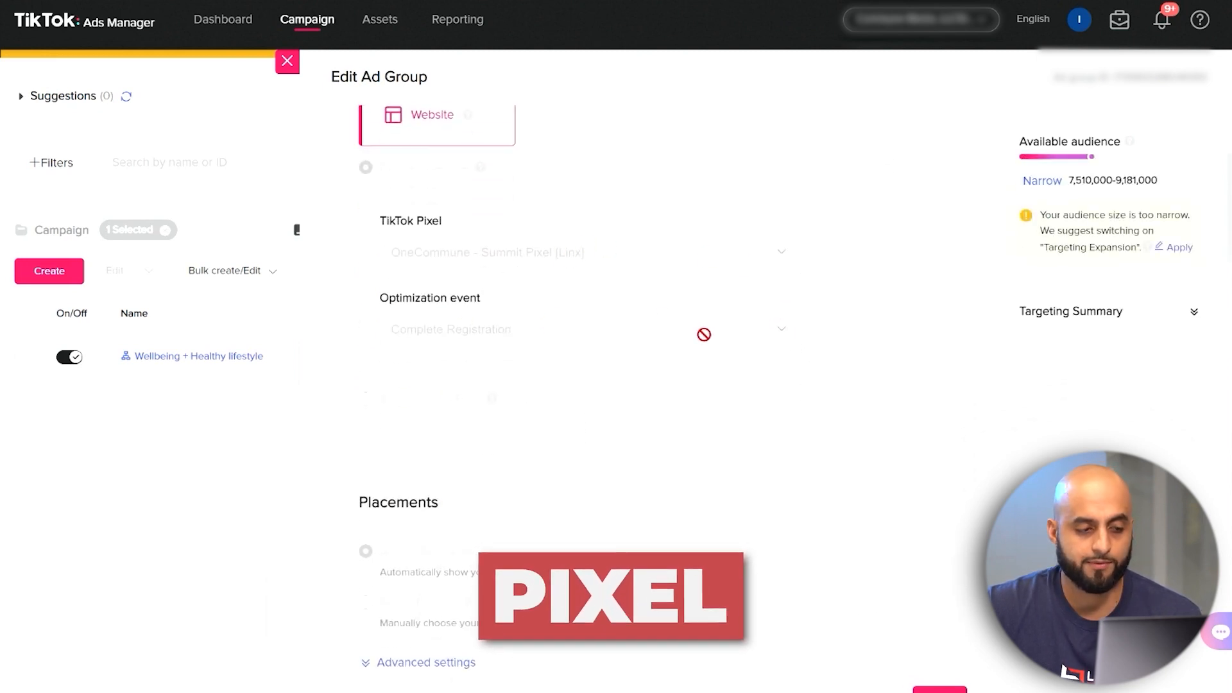
pyautogui.scroll(-5, 591, 301)
pyautogui.scroll(-3, 706, 214)
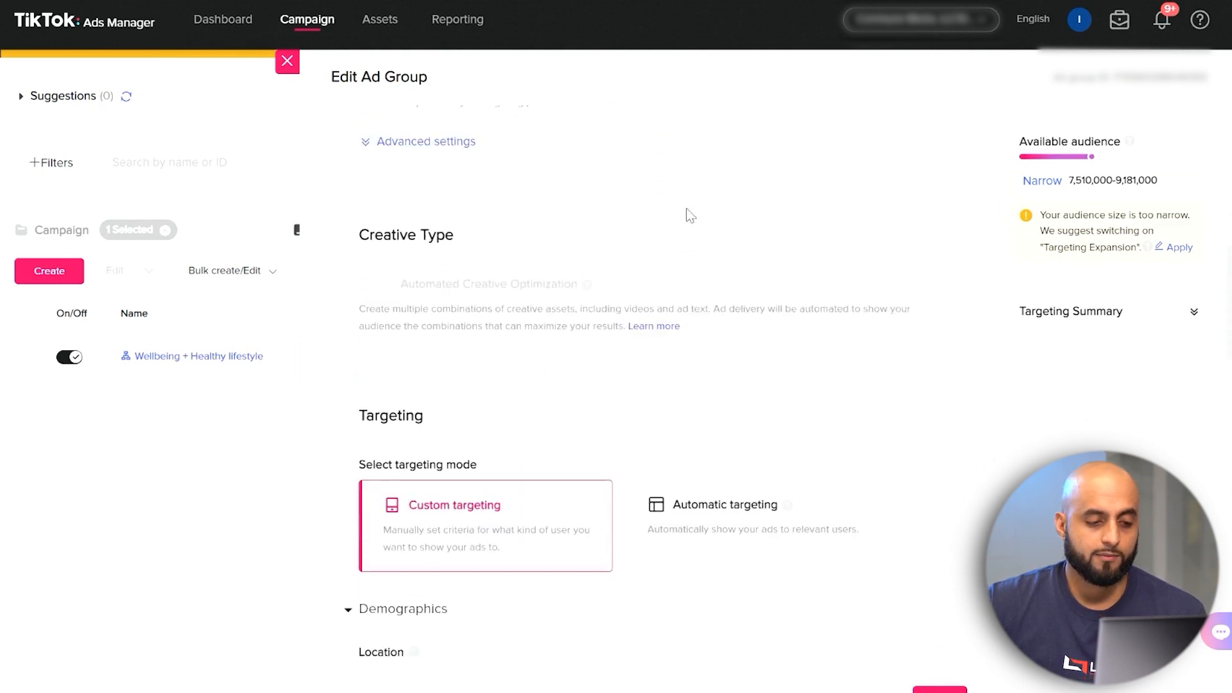
pyautogui.scroll(-4, 917, 304)
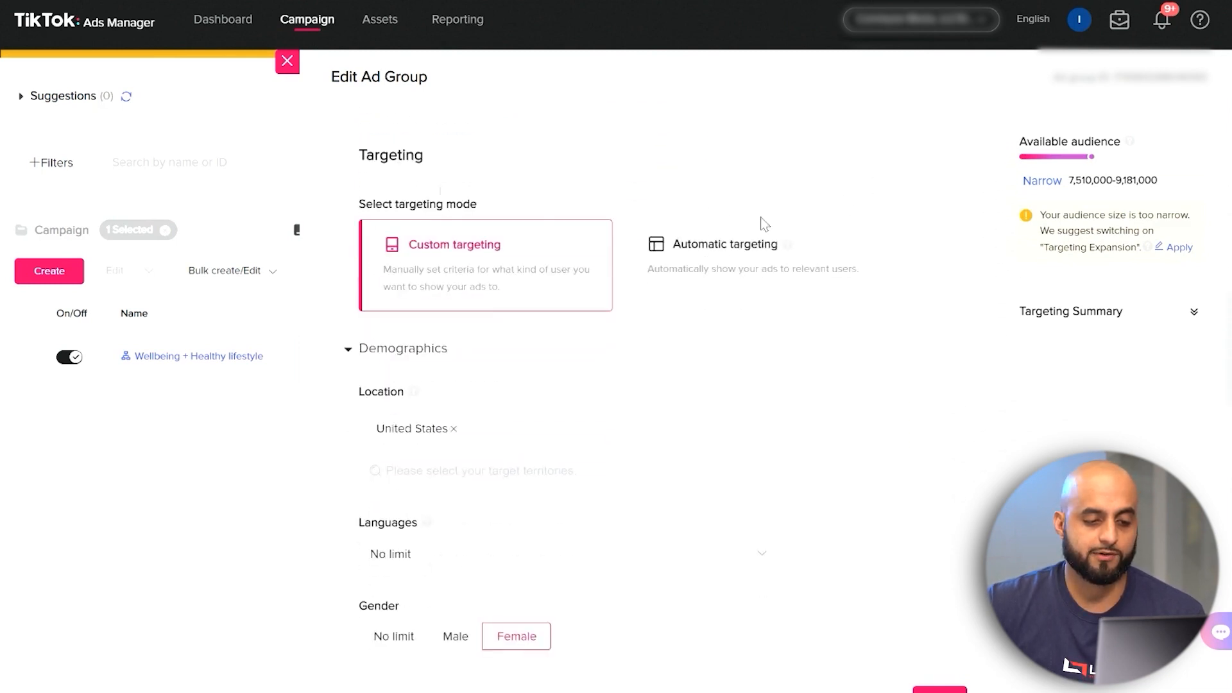
pyautogui.scroll(-4, 569, 315)
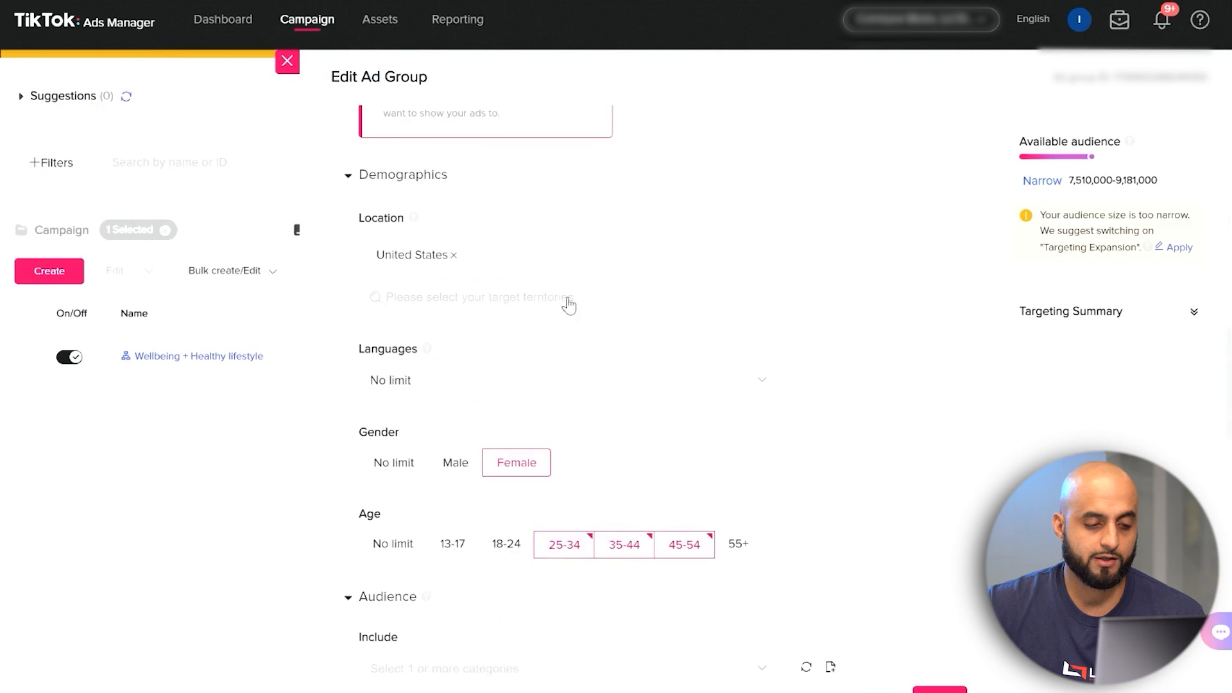
pyautogui.scroll(-2, 830, 315)
pyautogui.scroll(2, 698, 261)
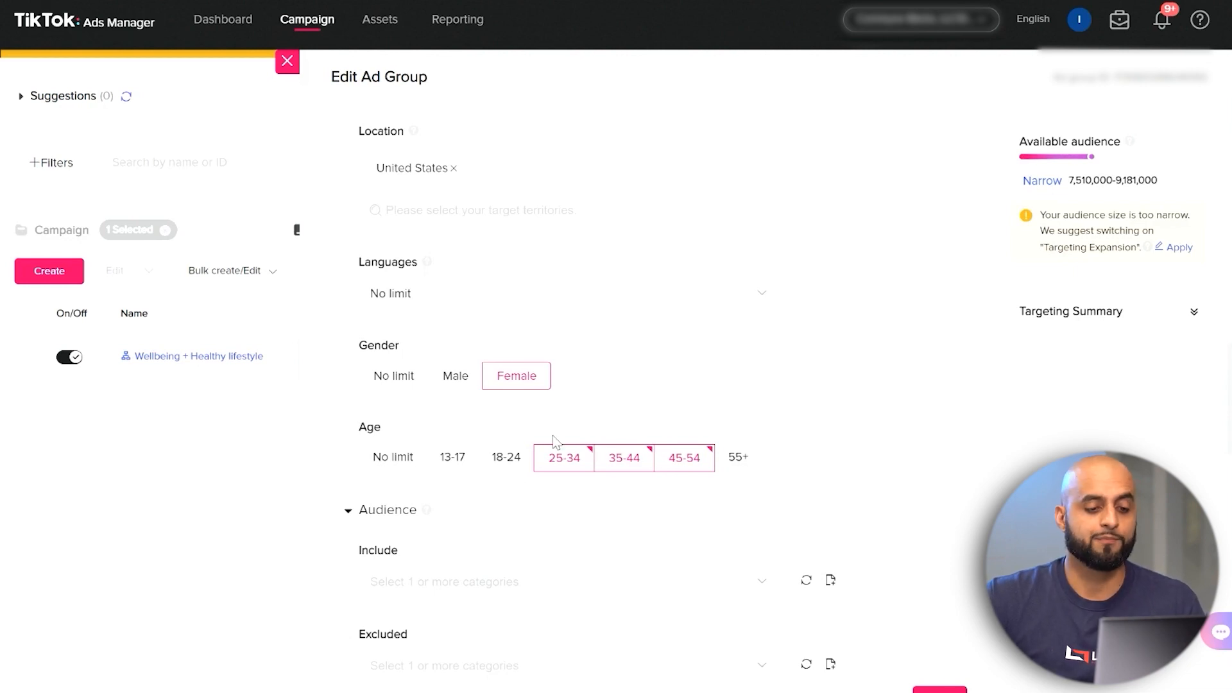
# Expand the included interests under Interests & Behaviors and review the selected interests and the similar interests suggested
pyautogui.scroll(-2, 693, 359)
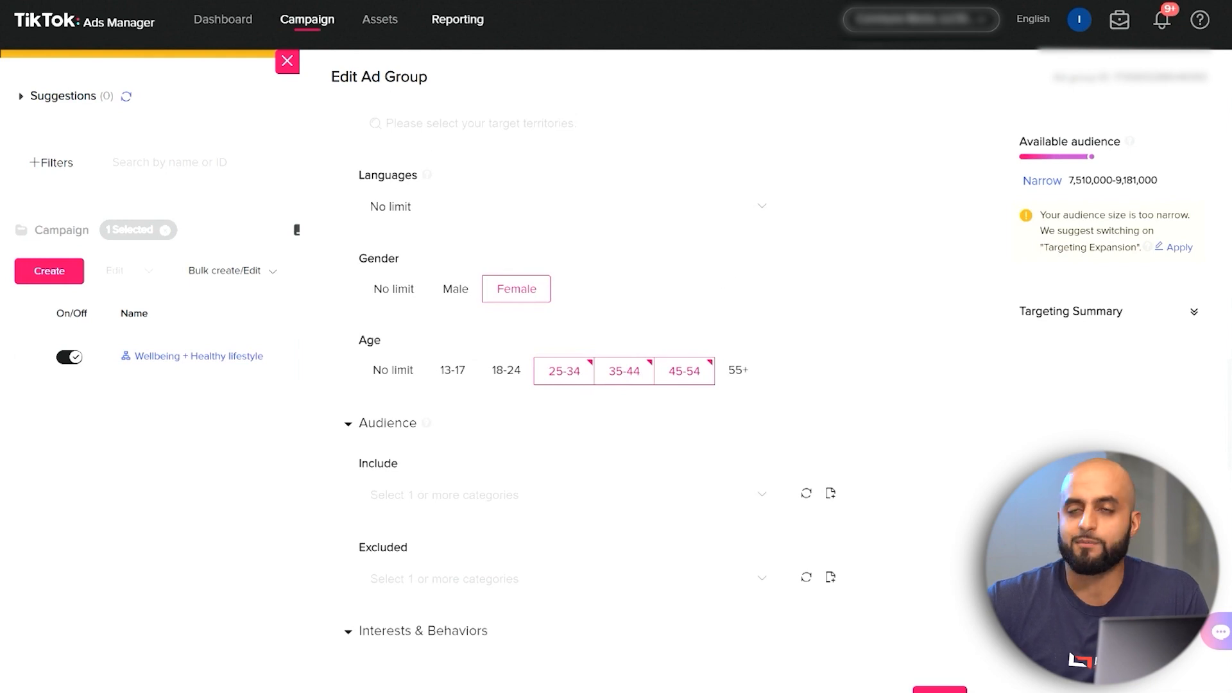
pyautogui.scroll(-4, 738, 215)
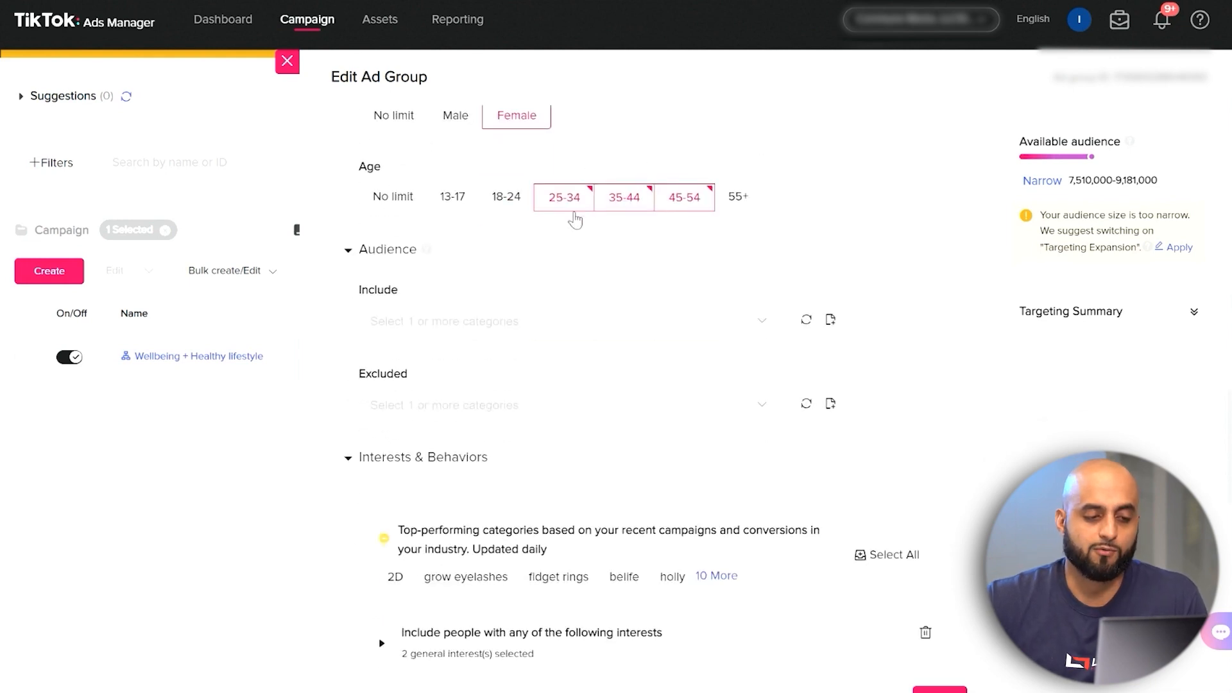
pyautogui.scroll(-2, 590, 235)
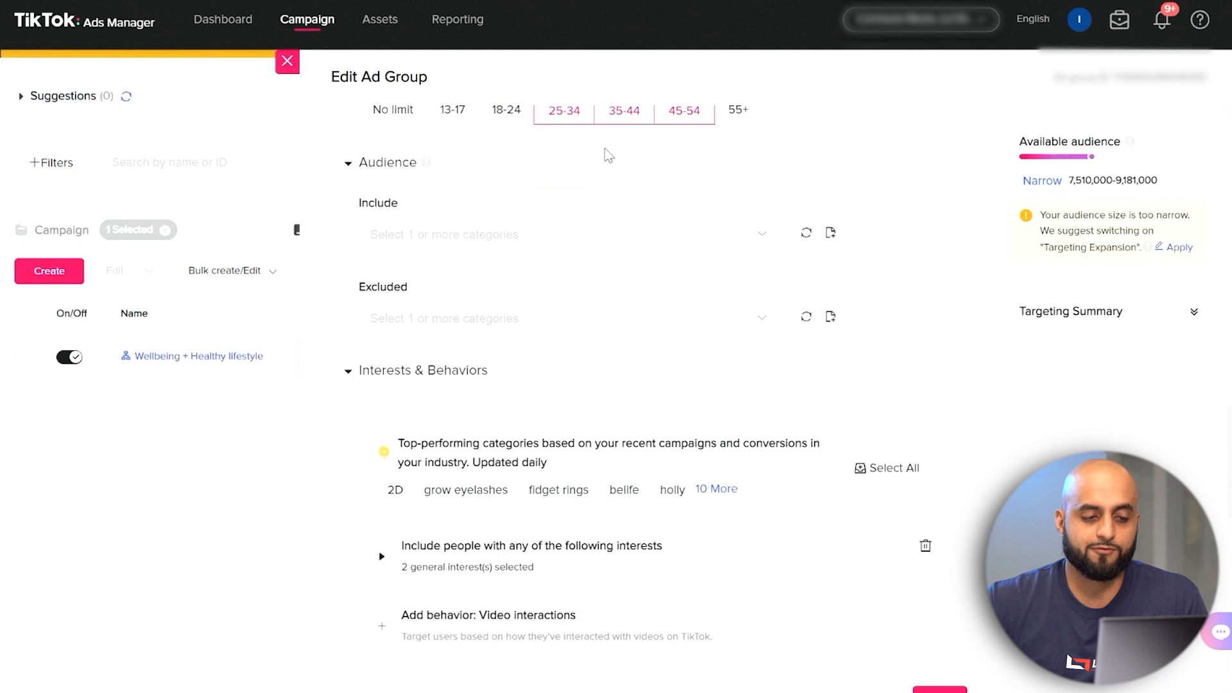
pyautogui.scroll(2, 677, 118)
pyautogui.scroll(-4, 780, 299)
pyautogui.click(397, 466)
pyautogui.scroll(-4, 380, 333)
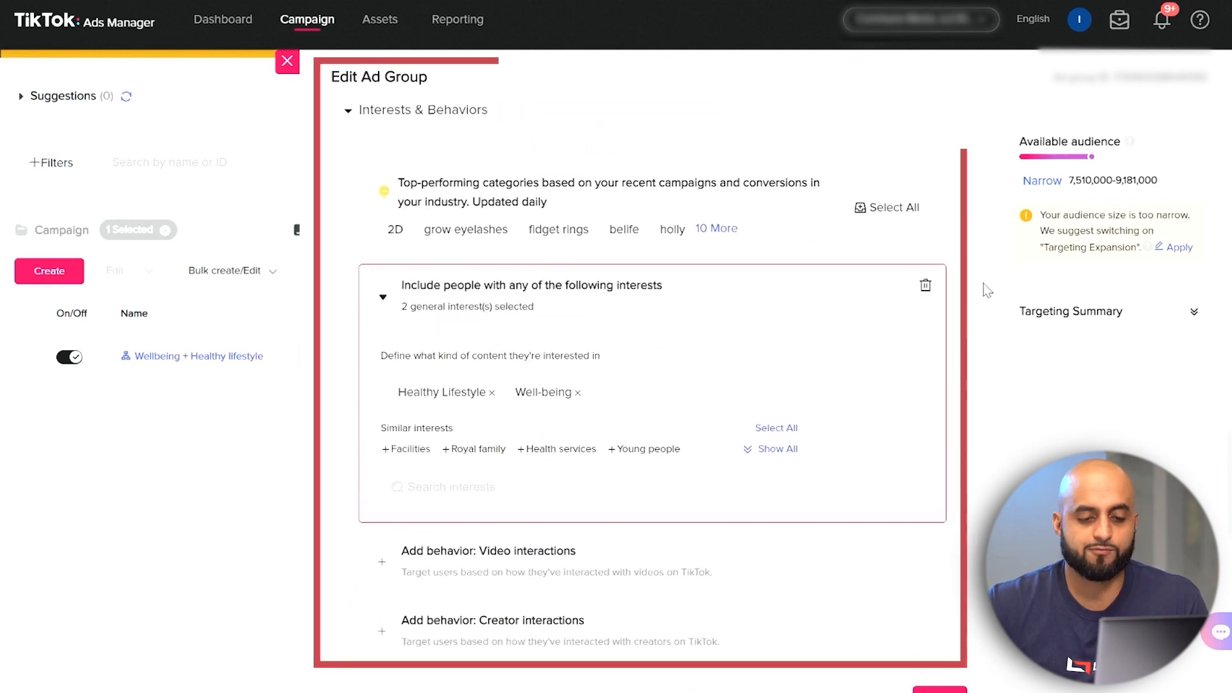
pyautogui.scroll(4, 627, 336)
pyautogui.scroll(-4, 541, 294)
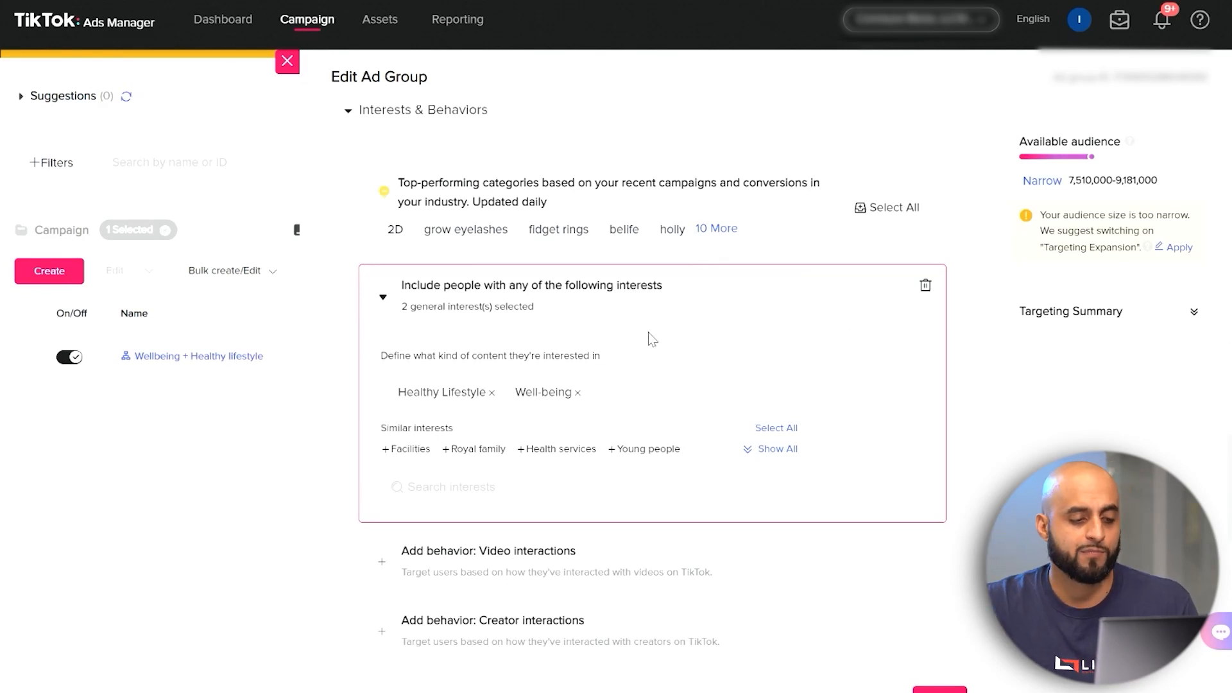
pyautogui.scroll(-1, 675, 366)
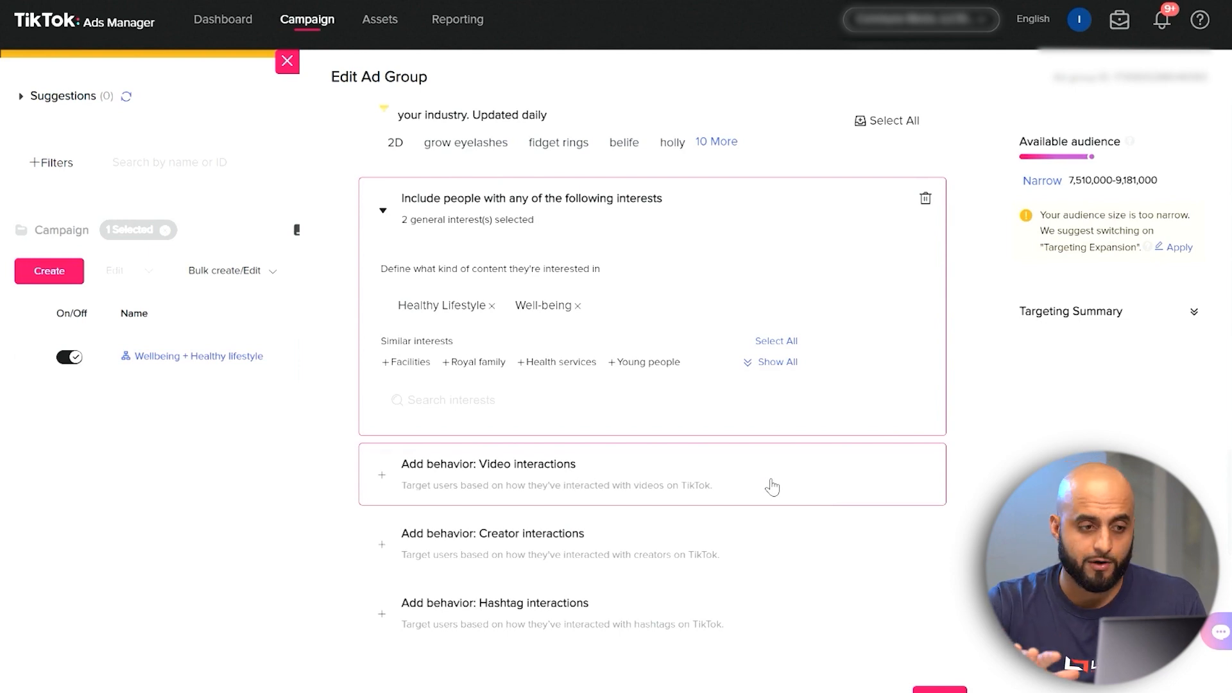
# Open the video interactions behavior to view its interaction, video category and time period options, and collapse it again
pyautogui.scroll(-2, 771, 487)
pyautogui.click(413, 399)
pyautogui.click(413, 399)
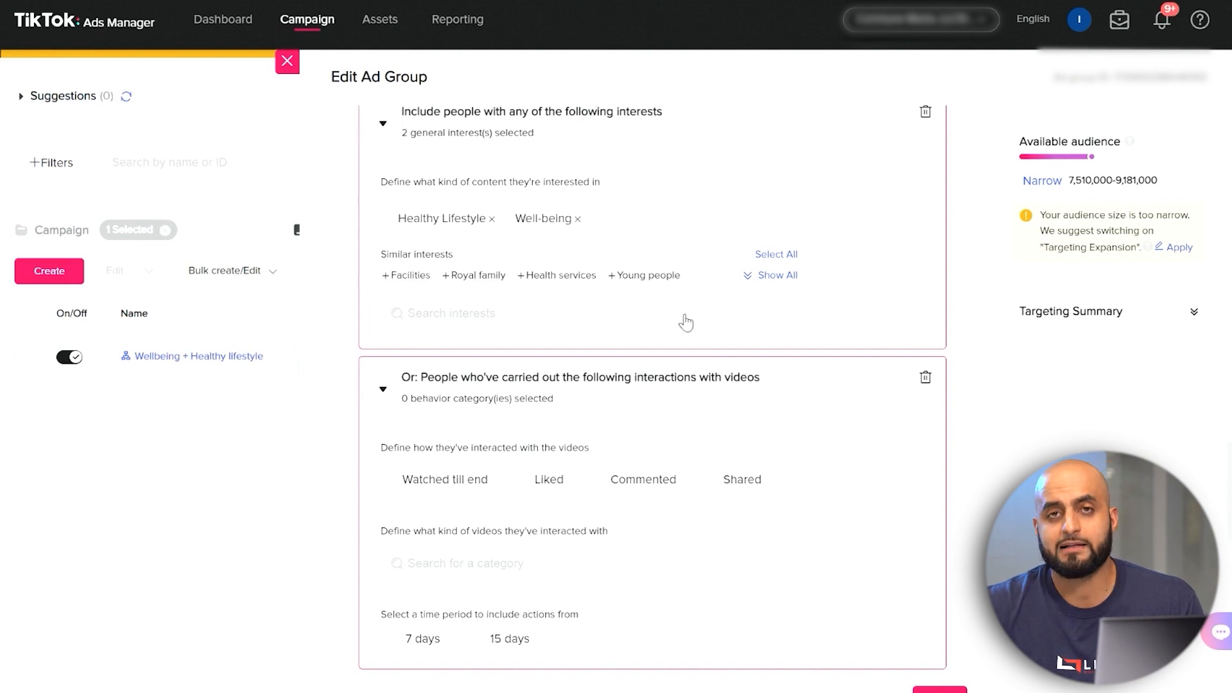
pyautogui.click(382, 390)
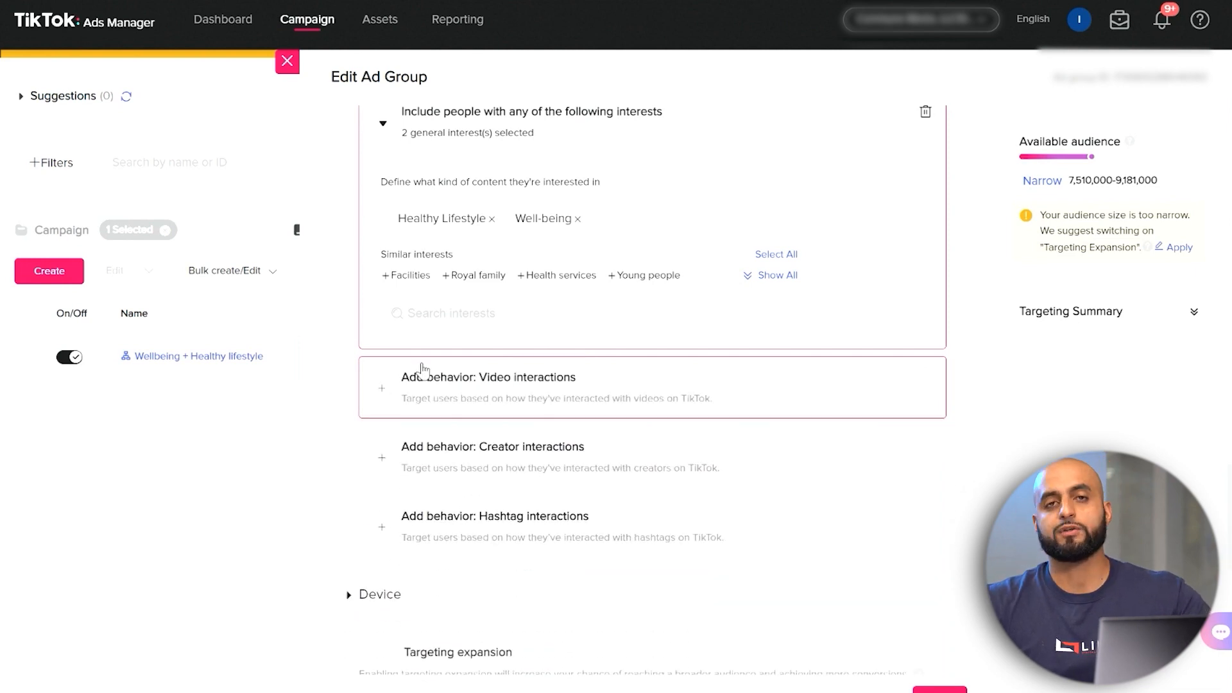
pyautogui.click(412, 405)
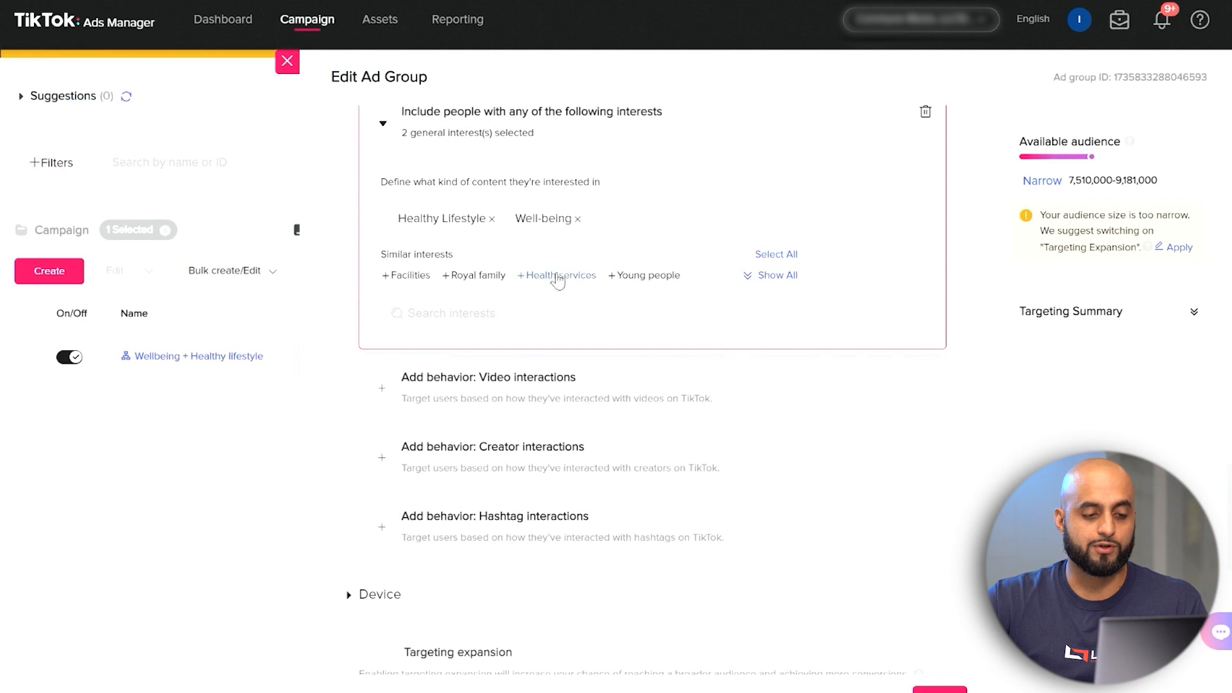
# Open and collapse the creator interactions behavior, and glance over the targeting expansion and Budget & Schedule settings
pyautogui.scroll(-1, 783, 366)
pyautogui.scroll(-1, 965, 326)
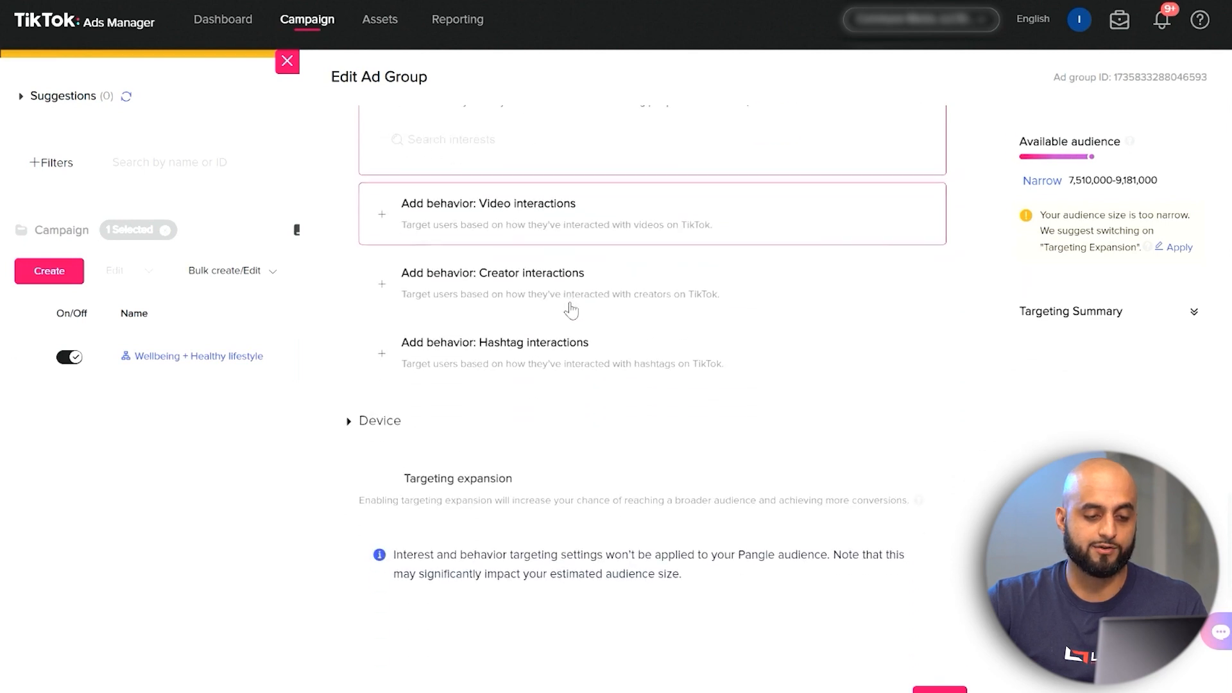
pyautogui.click(382, 283)
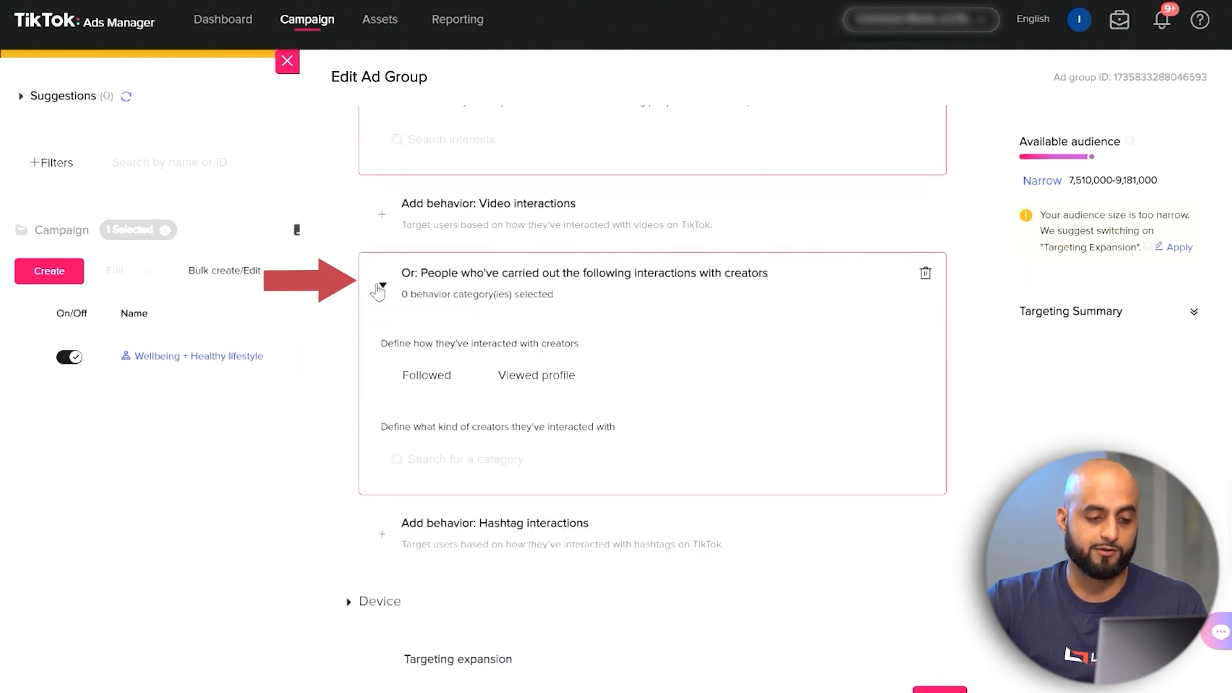
pyautogui.click(378, 289)
pyautogui.scroll(-4, 578, 321)
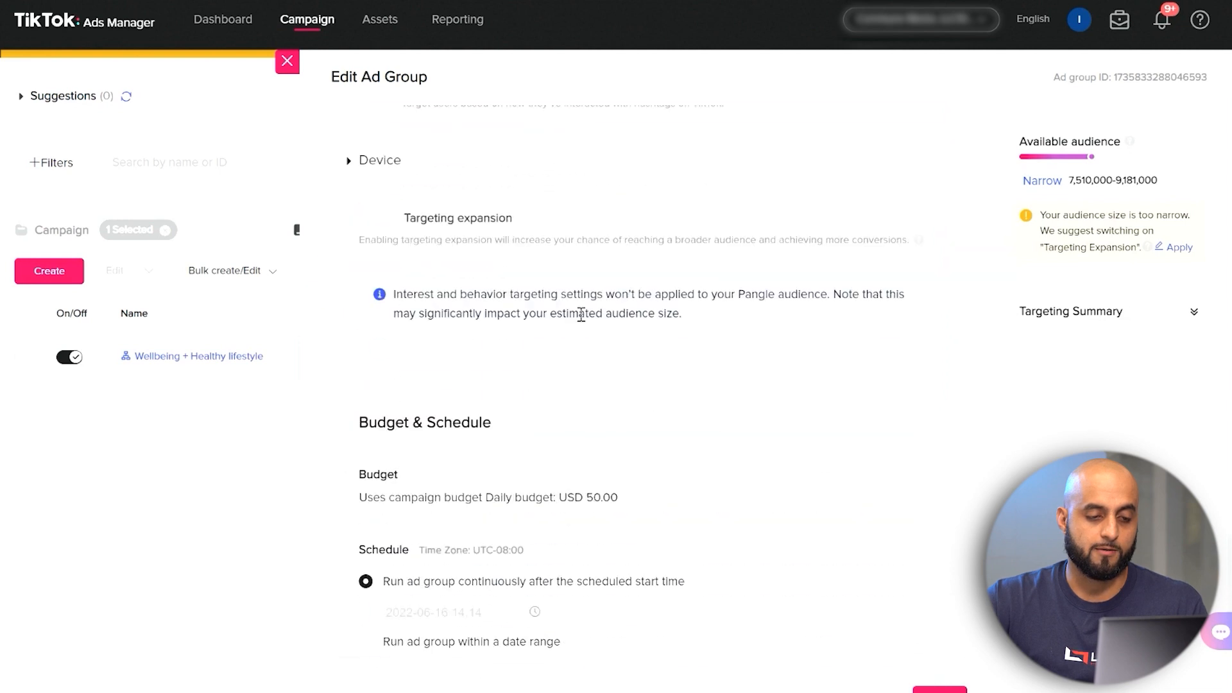
pyautogui.scroll(1, 481, 149)
pyautogui.scroll(1, 449, 193)
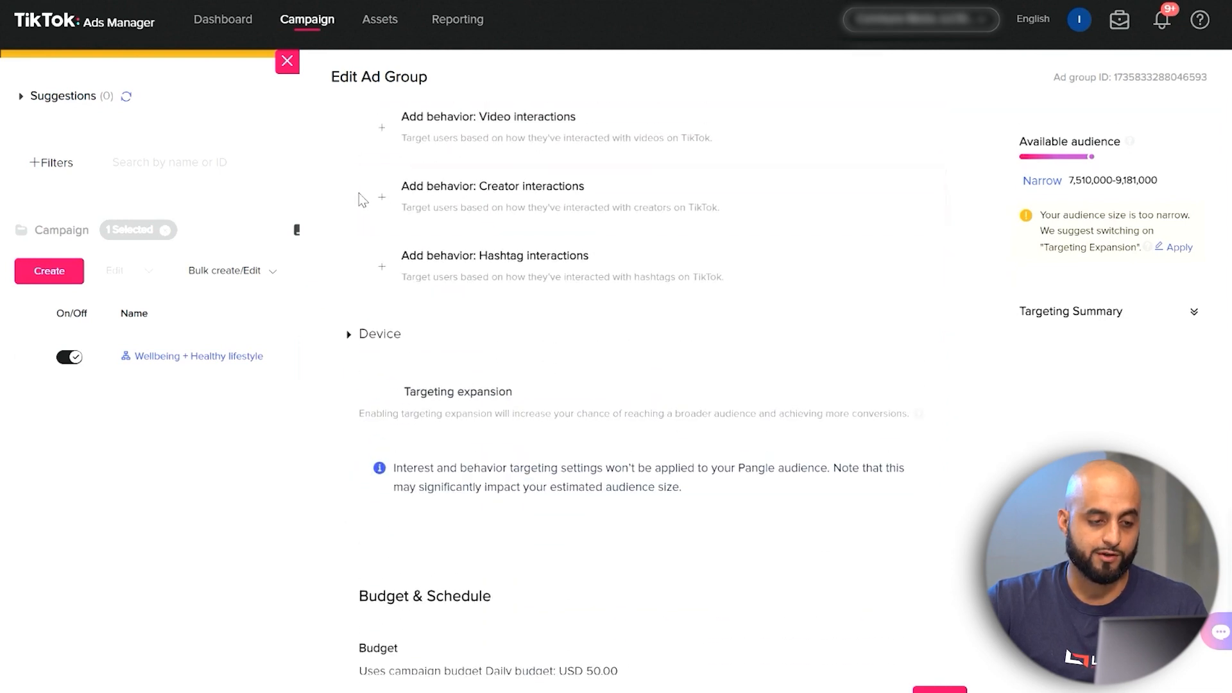
# Reopen the creator interactions behavior and browse the list of creator categories
pyautogui.click(379, 197)
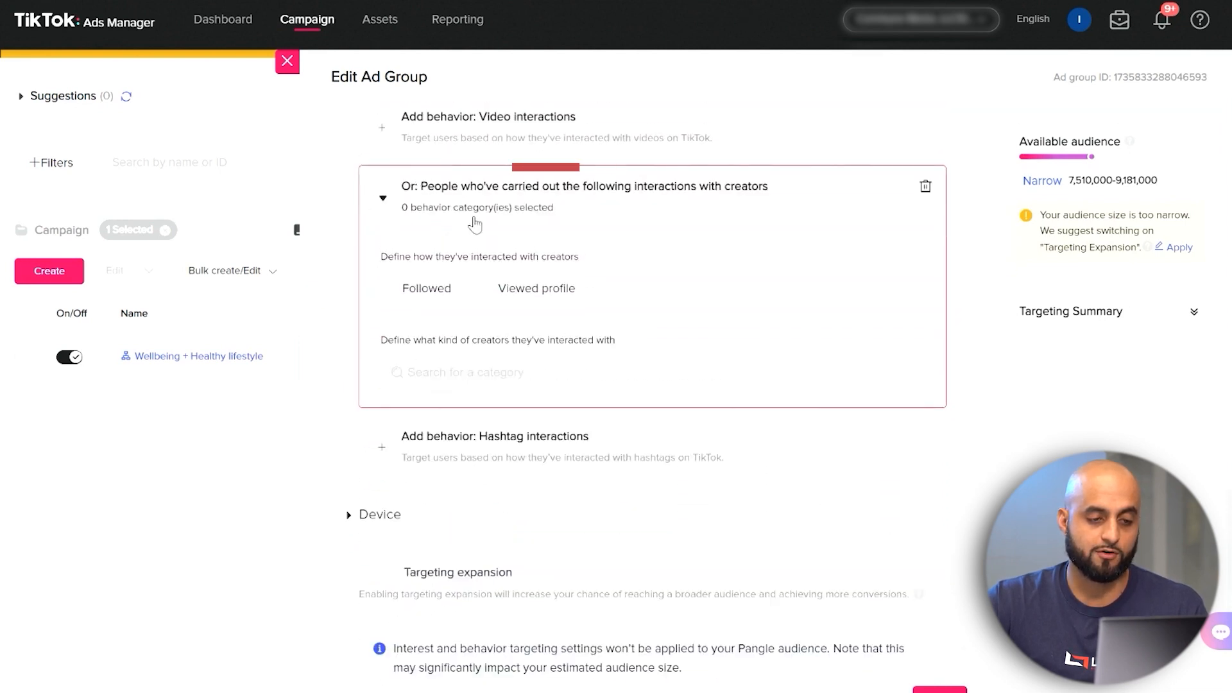
pyautogui.click(597, 380)
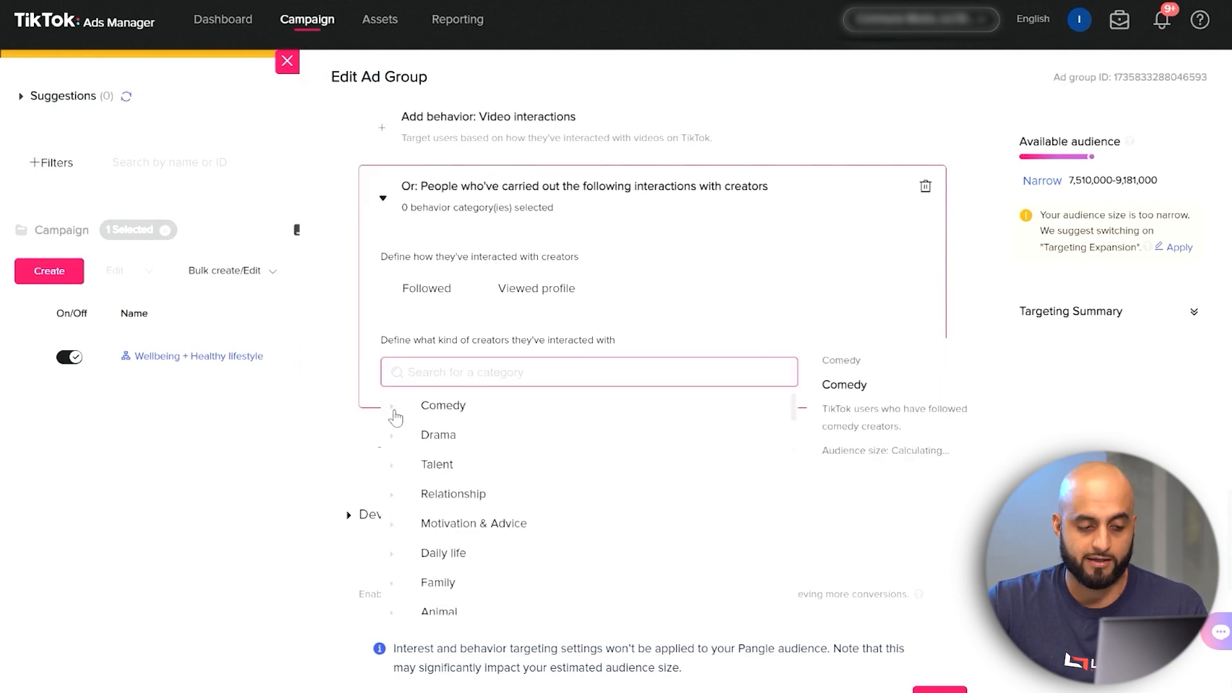
pyautogui.scroll(-2, 432, 495)
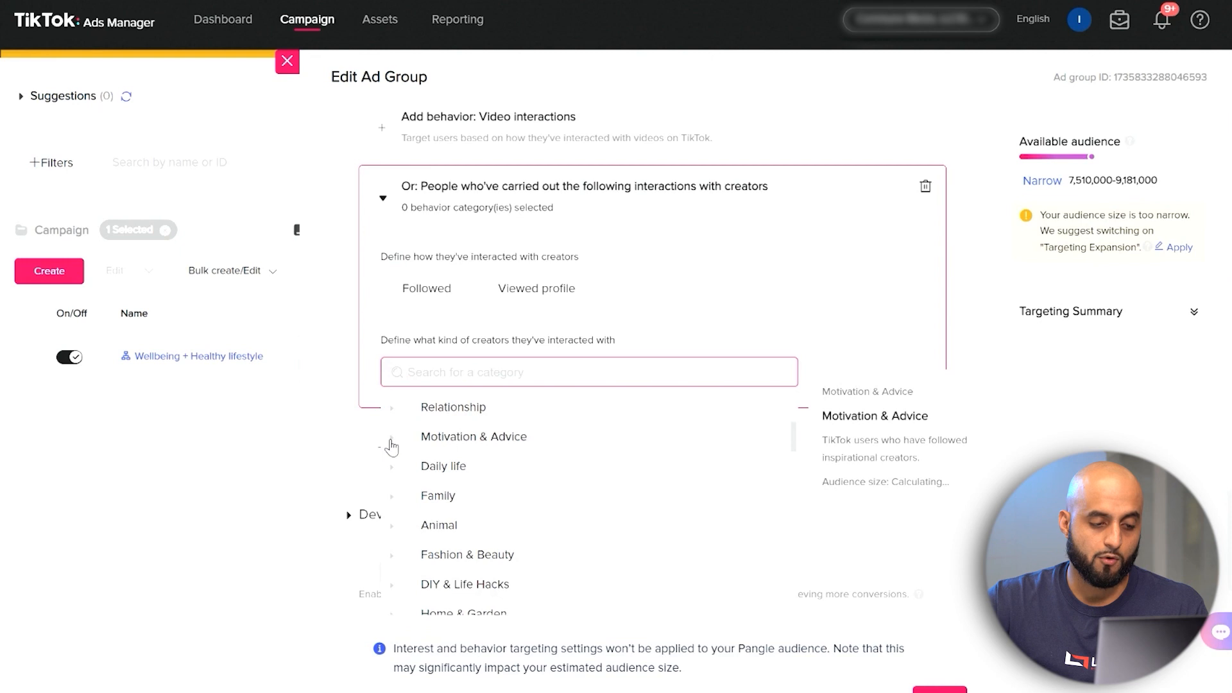
pyautogui.scroll(-5, 474, 495)
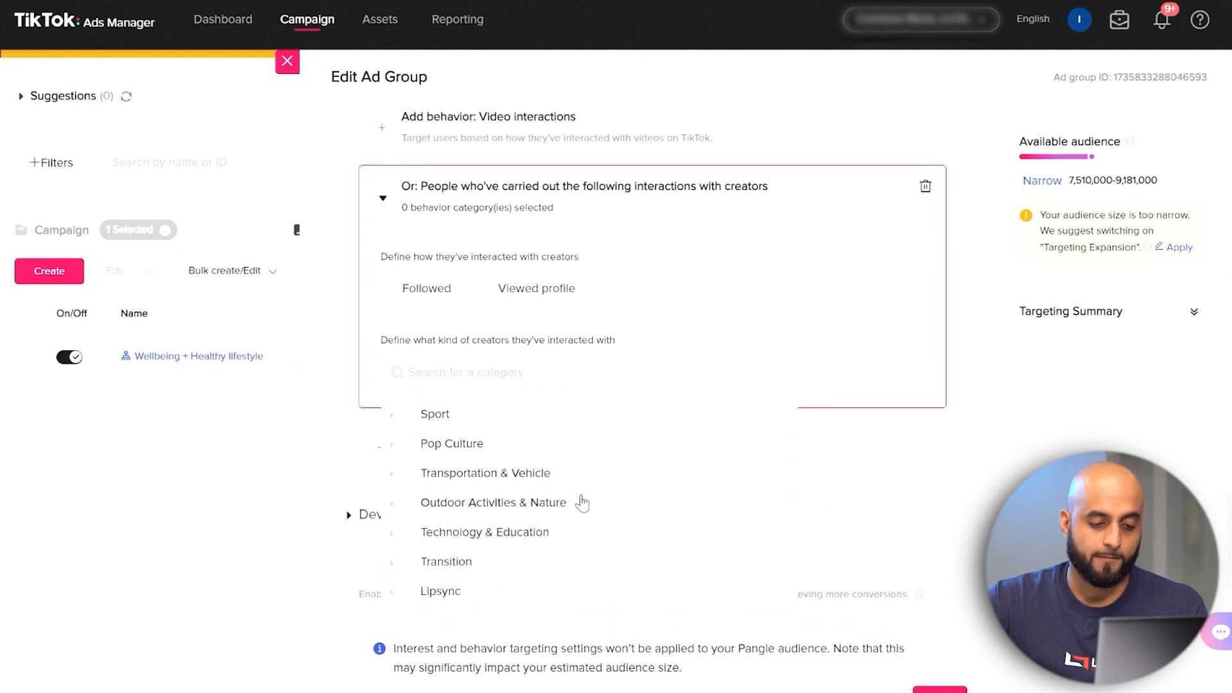
pyautogui.scroll(-2, 481, 472)
pyautogui.scroll(2, 568, 495)
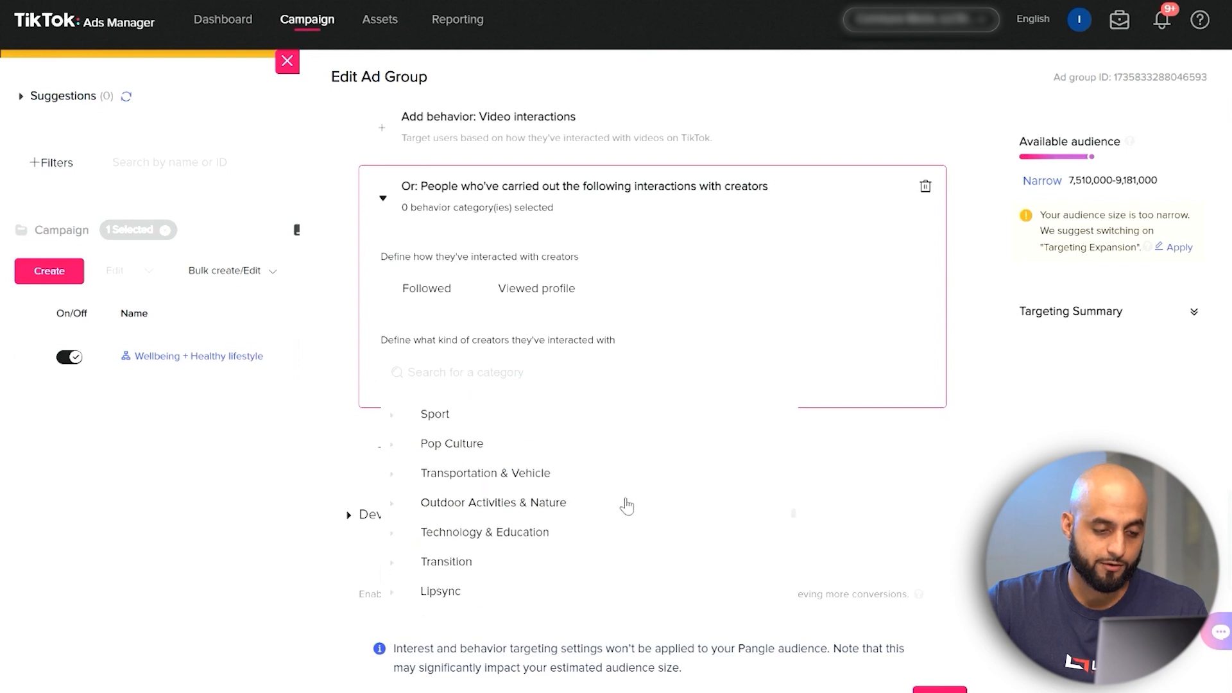
# Expand the Outdoor Activities & Nature and Fitness & Health creator categories to view their subcategories, and collapse Outdoor Activities & Nature
pyautogui.click(393, 504)
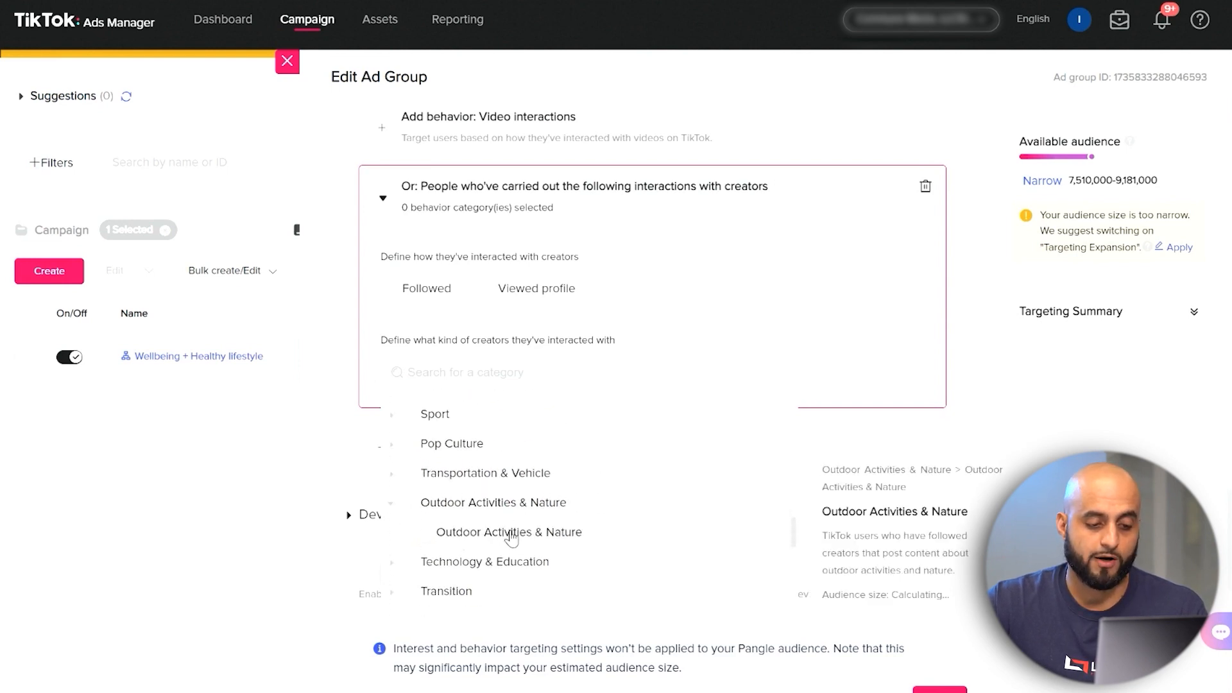
pyautogui.scroll(-2, 615, 500)
pyautogui.scroll(-4, 607, 456)
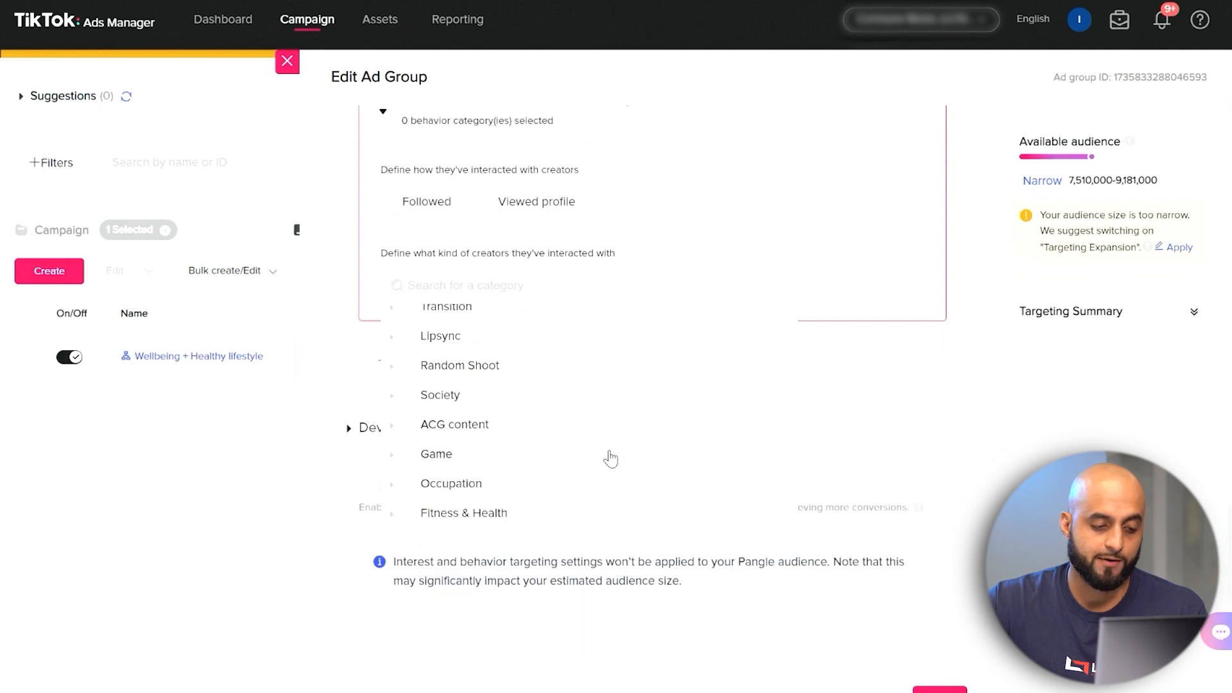
pyautogui.click(403, 513)
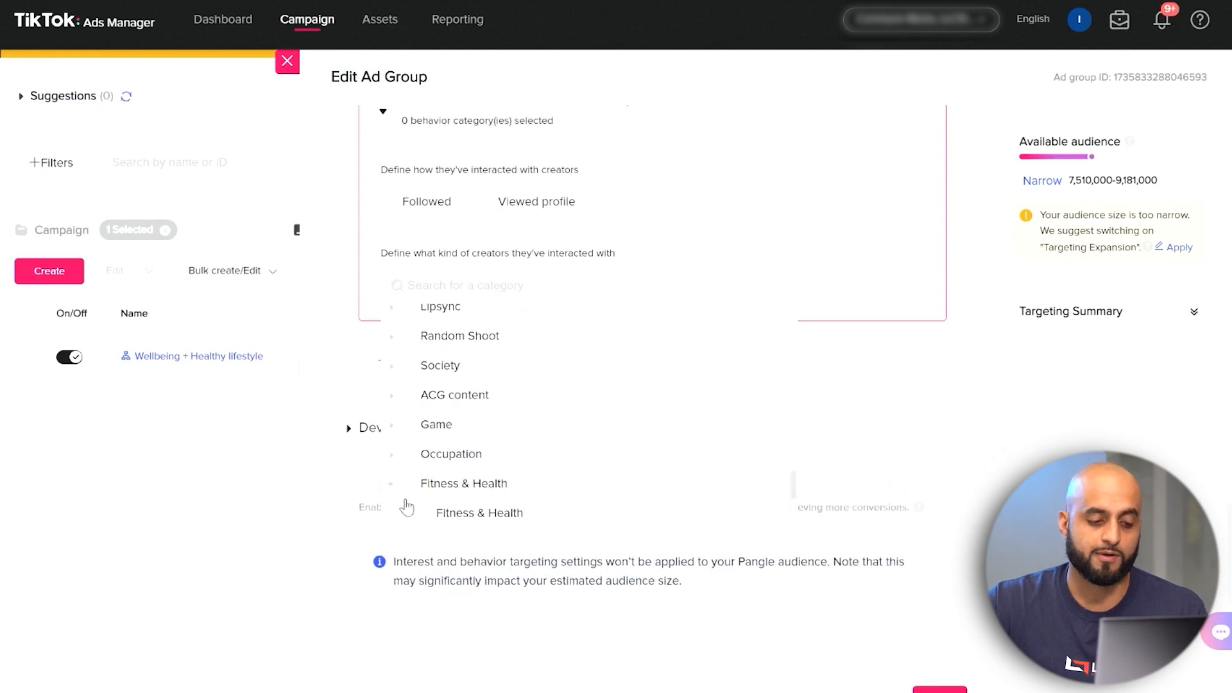
pyautogui.scroll(1, 394, 357)
pyautogui.scroll(7, 398, 335)
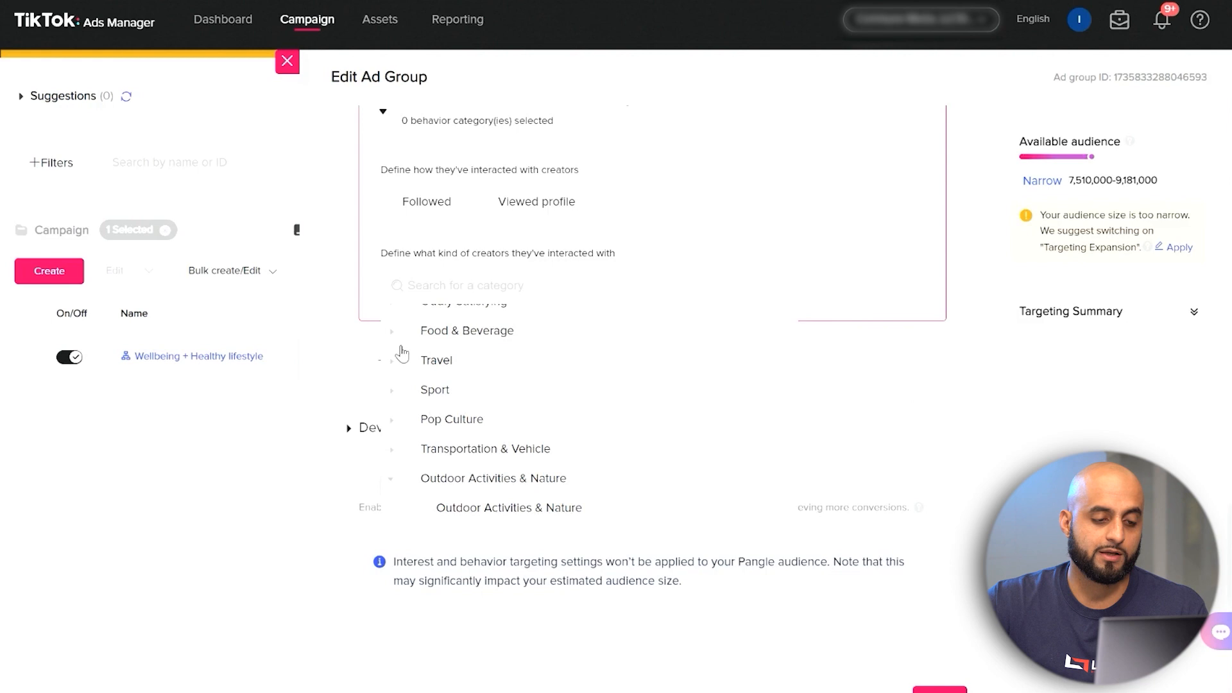
pyautogui.scroll(-4, 396, 426)
pyautogui.click(399, 400)
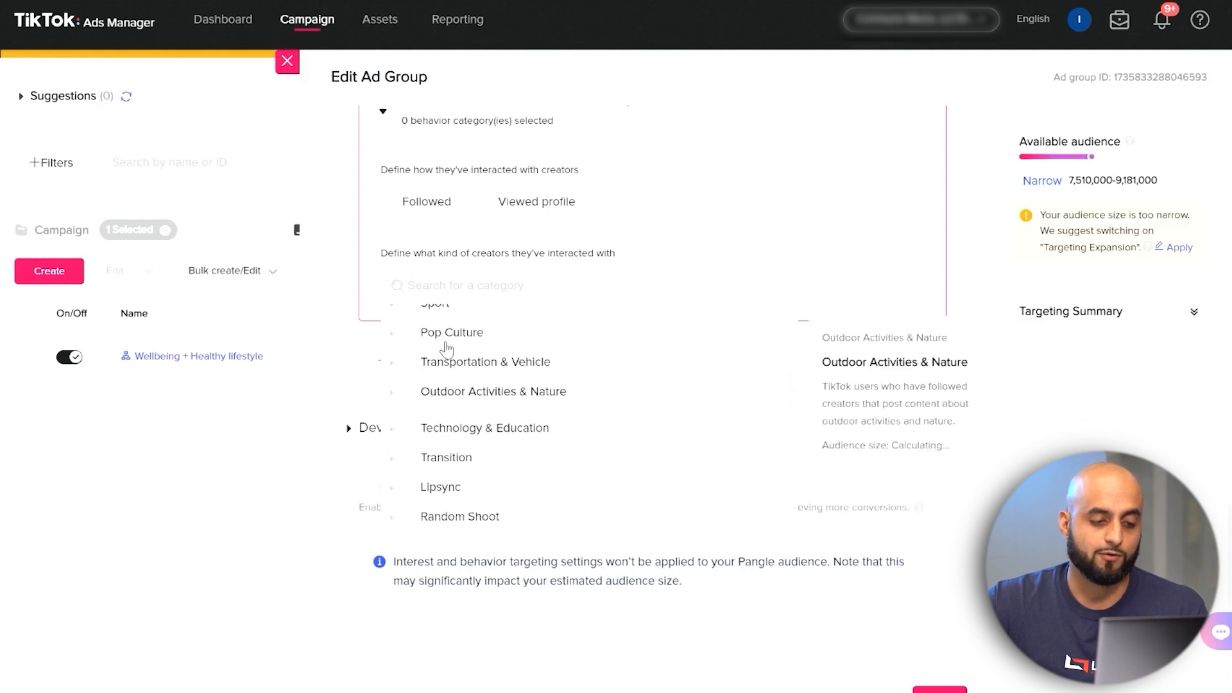
pyautogui.scroll(1, 414, 305)
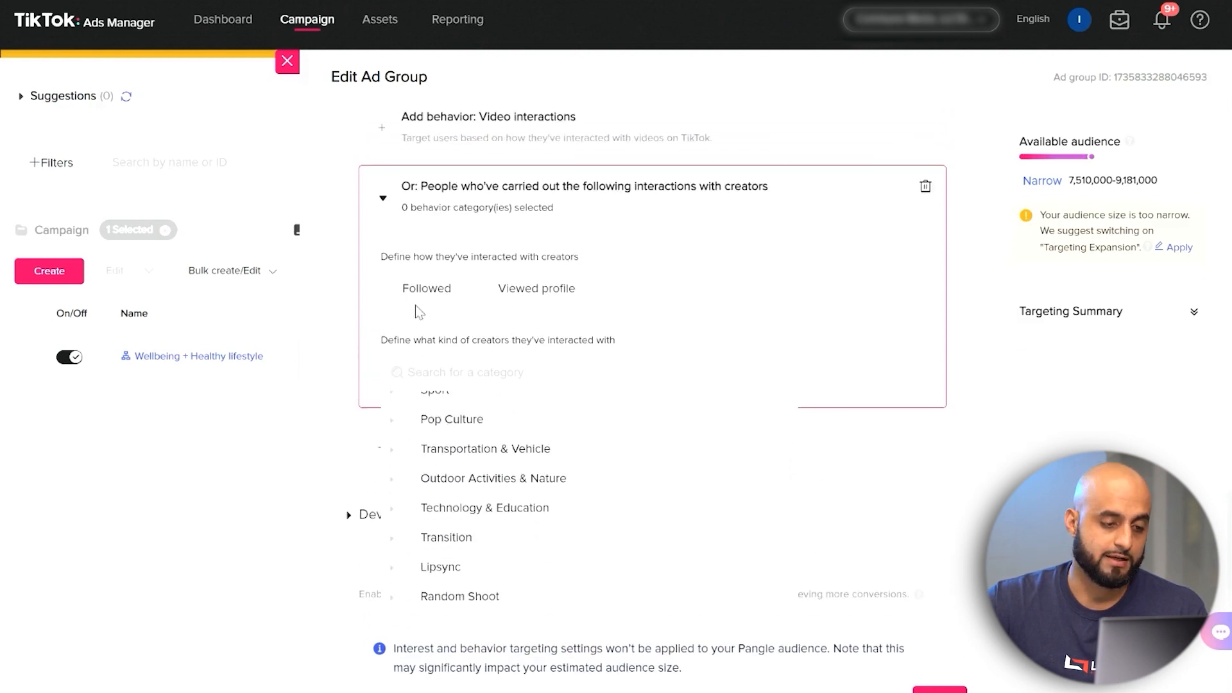
# Close the creator category list without a selection, collapse the creator interactions behavior and look over the included interests again
pyautogui.click(354, 340)
pyautogui.scroll(2, 440, 308)
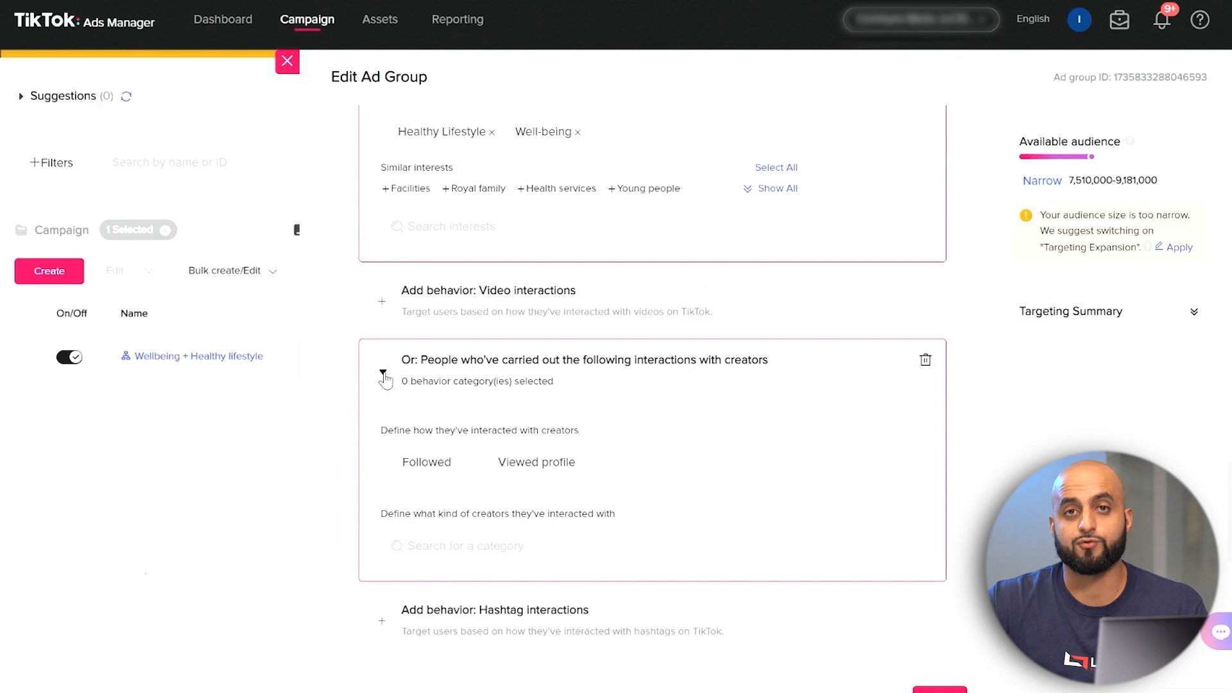
pyautogui.click(383, 375)
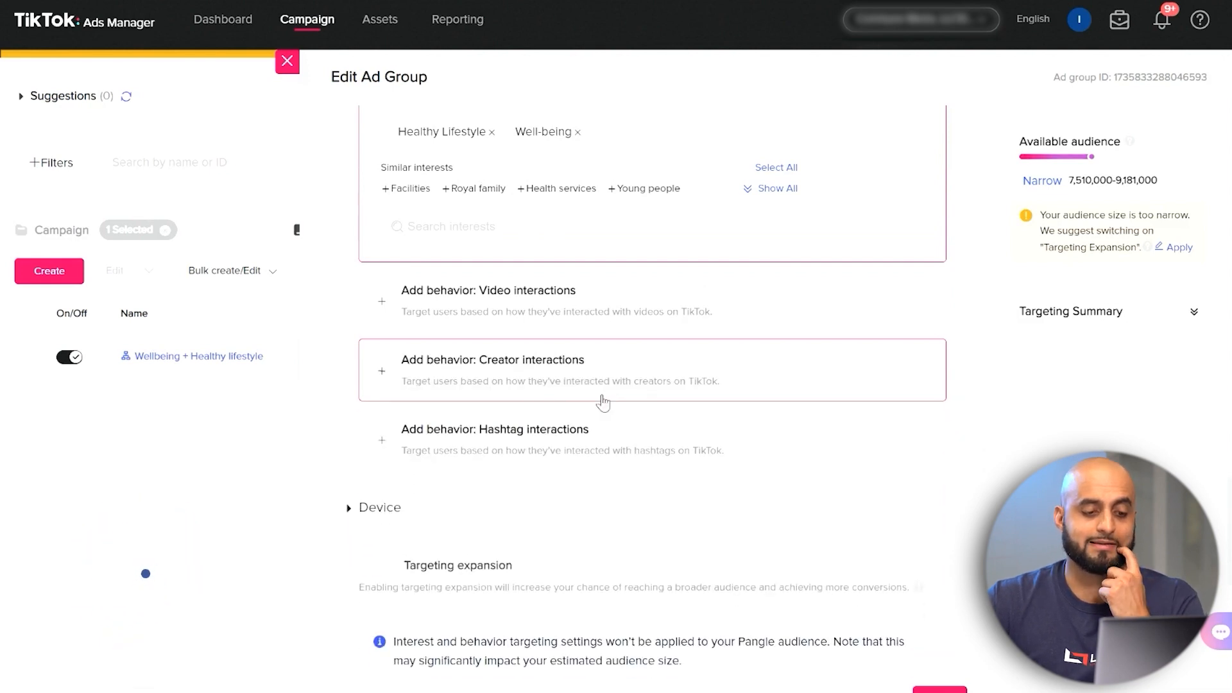
pyautogui.scroll(2, 648, 397)
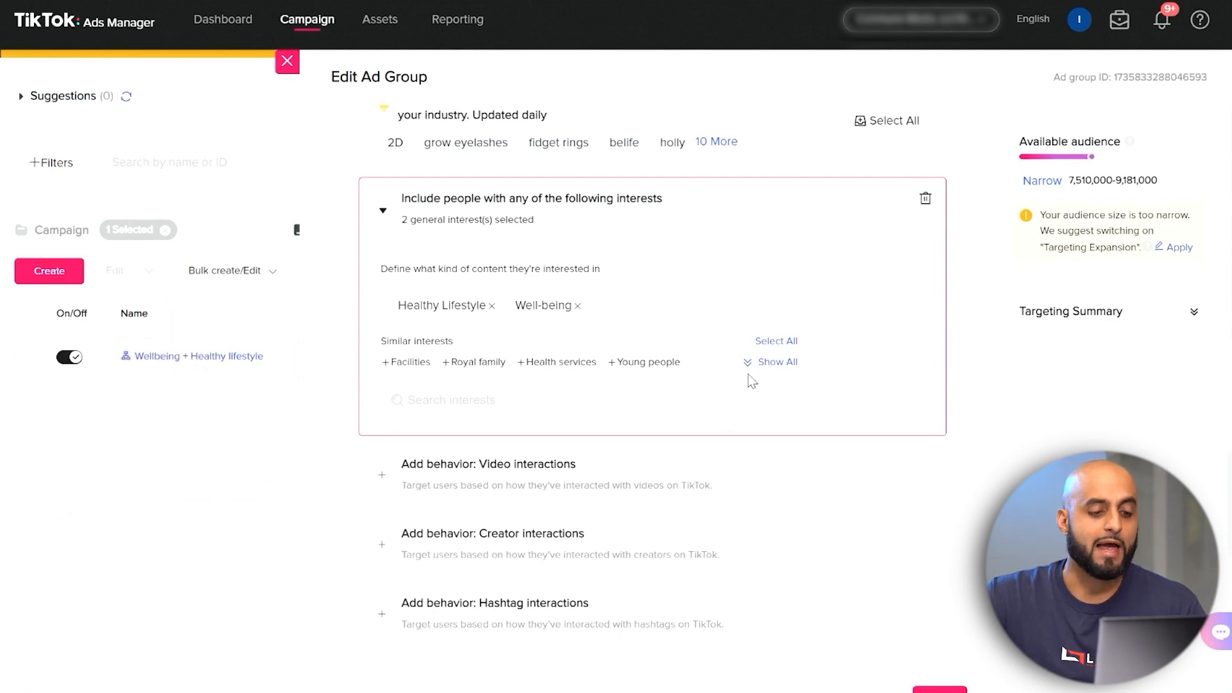
pyautogui.scroll(-2, 585, 401)
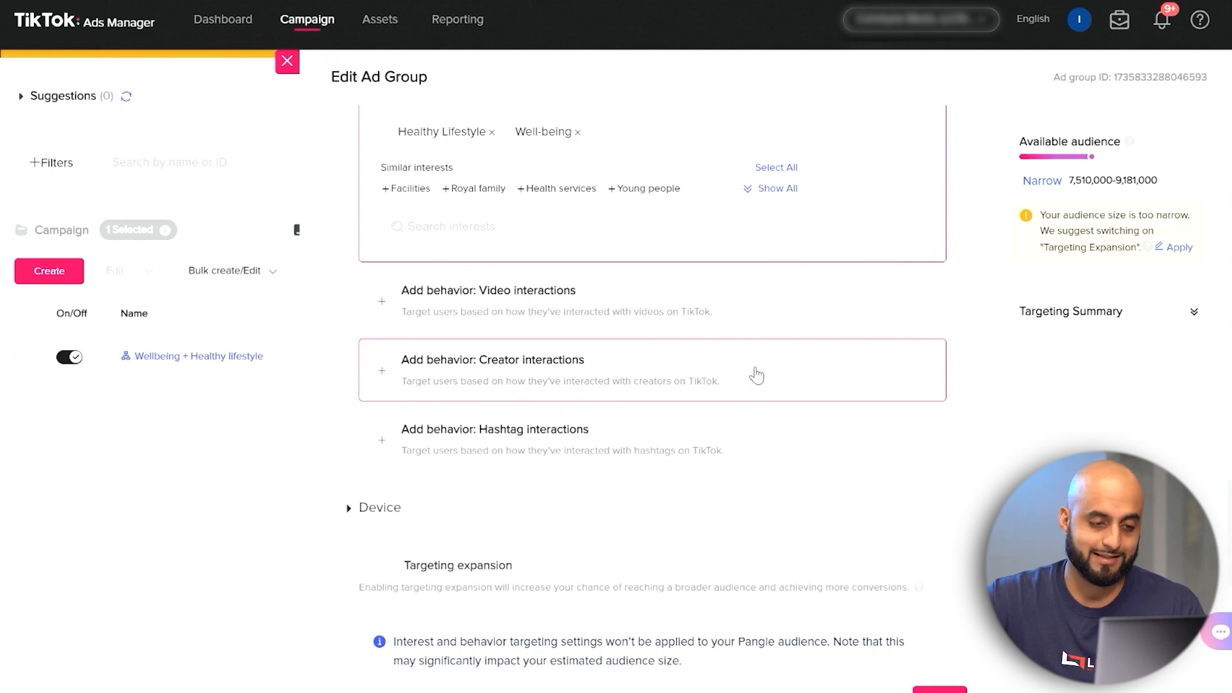
# Open the hashtag interactions behavior for people who have watched videos with specific hashtags
pyautogui.scroll(-1, 638, 358)
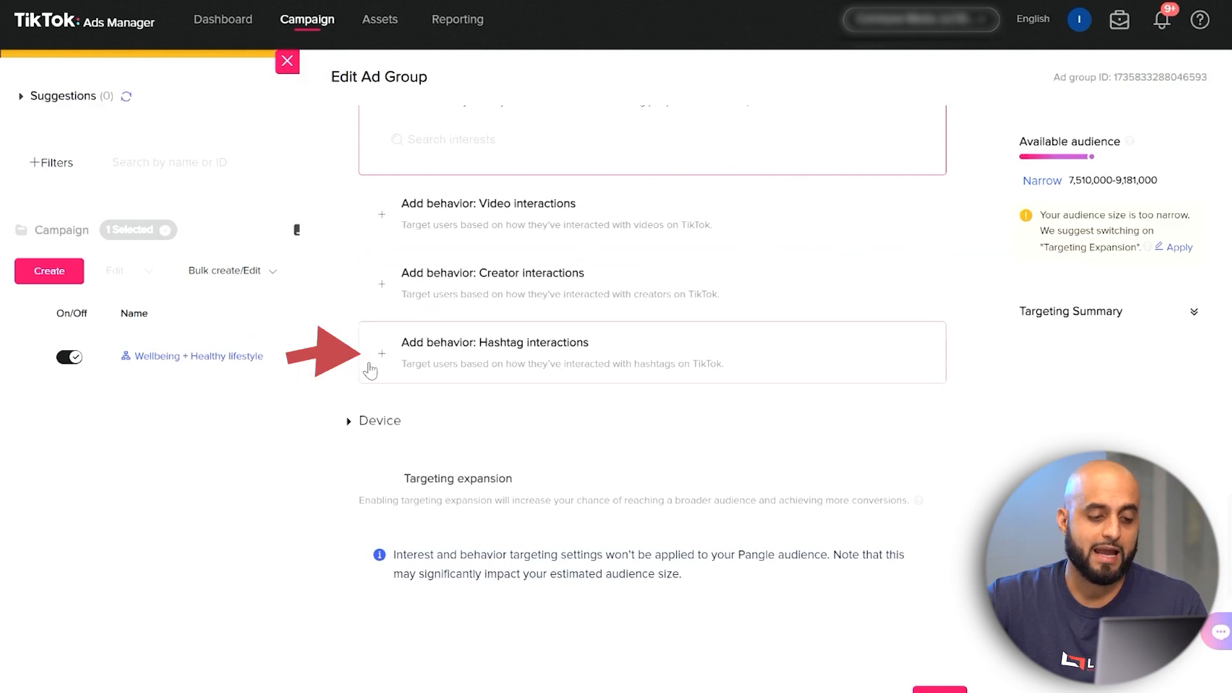
pyautogui.click(397, 364)
pyautogui.click(582, 427)
pyautogui.click(988, 476)
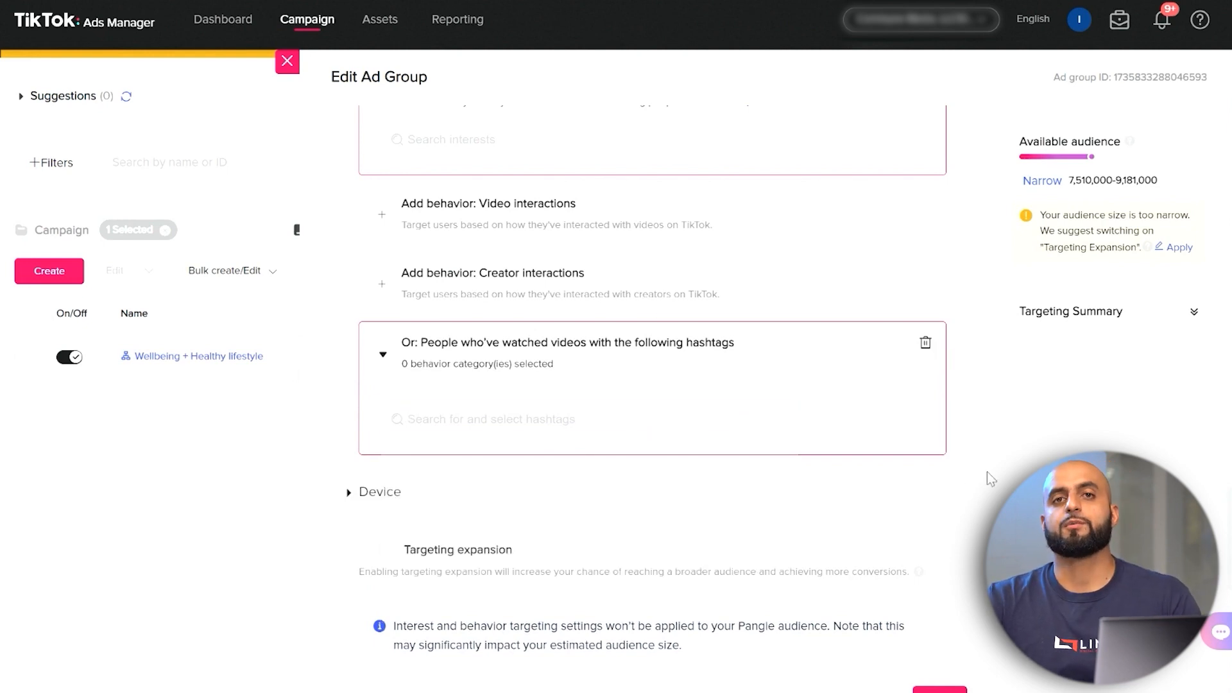
# Search the hashtags for "yogalovers", add #yogalover to the hashtag targeting, and remove it again
pyautogui.click(565, 417)
pyautogui.write('yogalo')
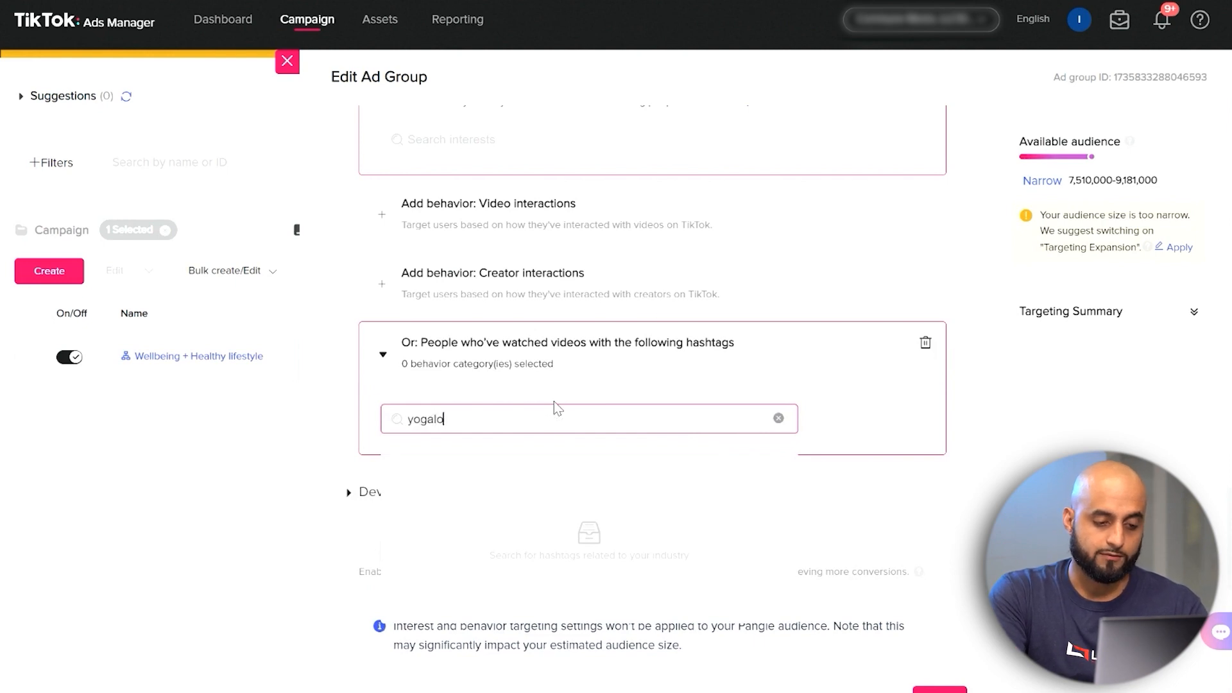
pyautogui.write('vers')
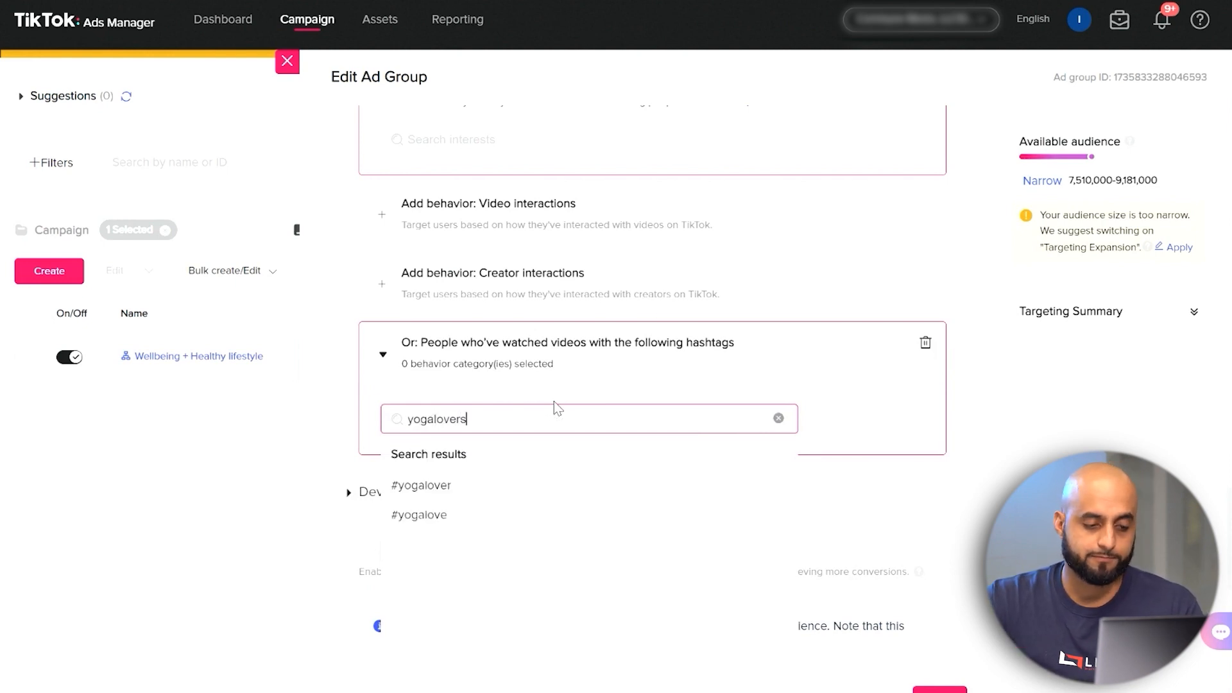
pyautogui.click(481, 487)
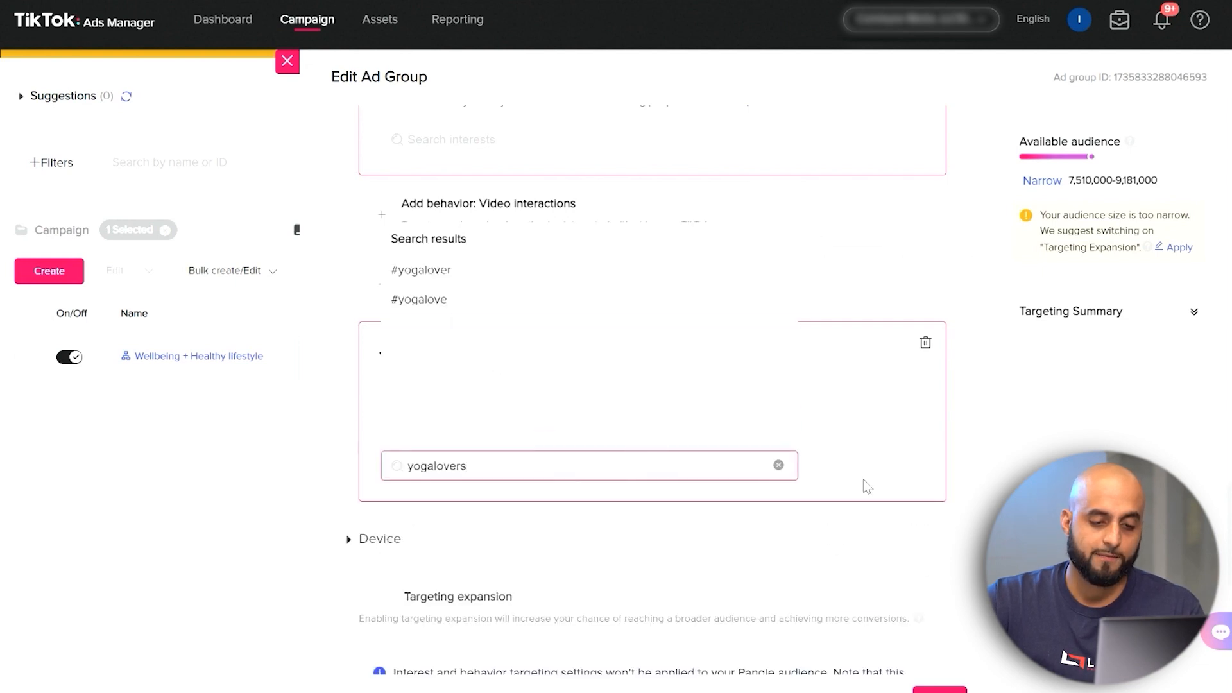
pyautogui.click(576, 447)
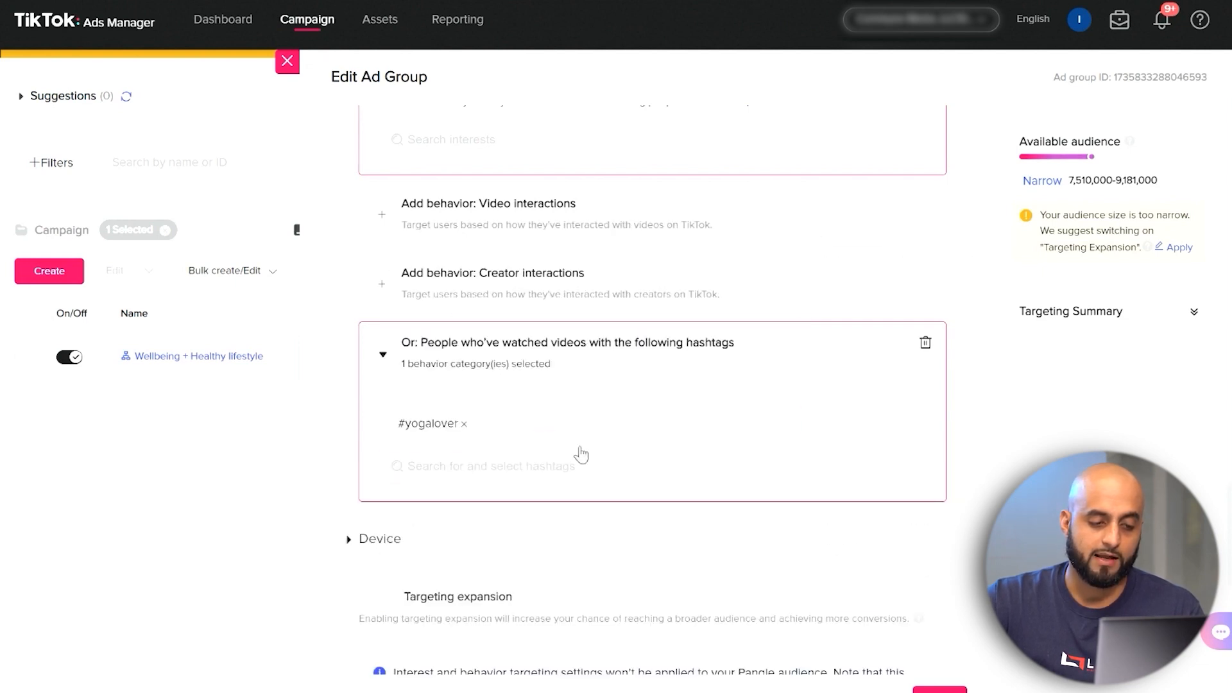
pyautogui.click(466, 424)
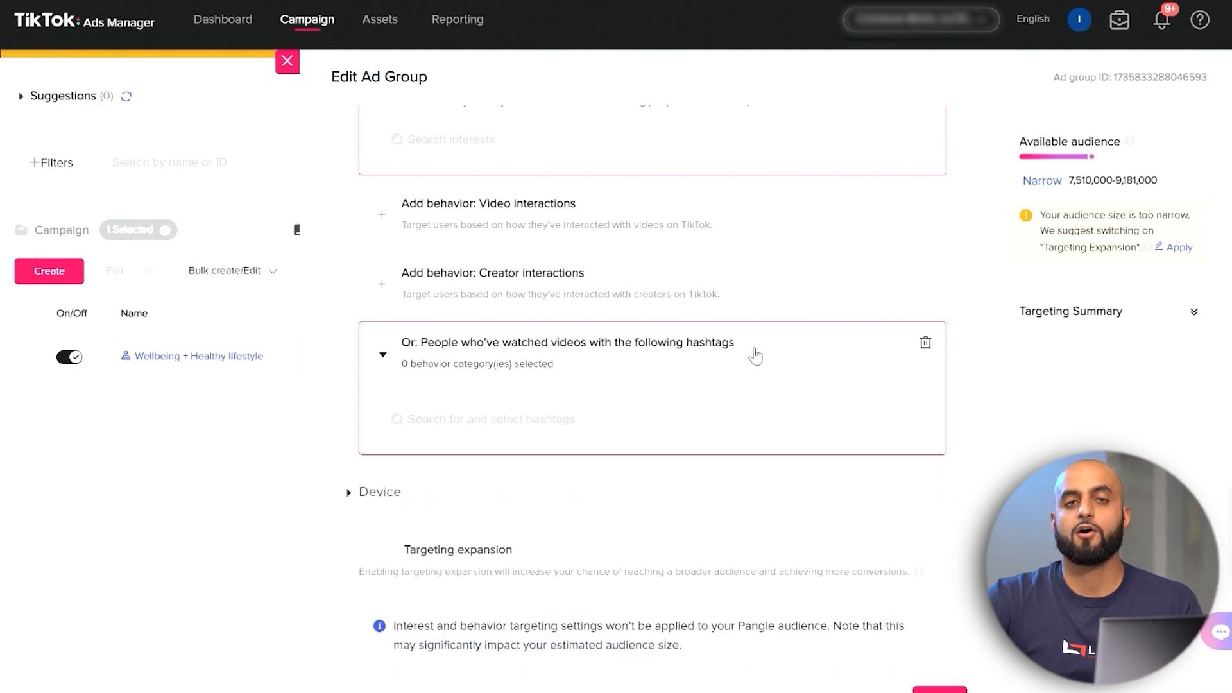
# Review the ad group's targeting expansion, budget, schedule and dayparting settings
pyautogui.scroll(-7, 687, 344)
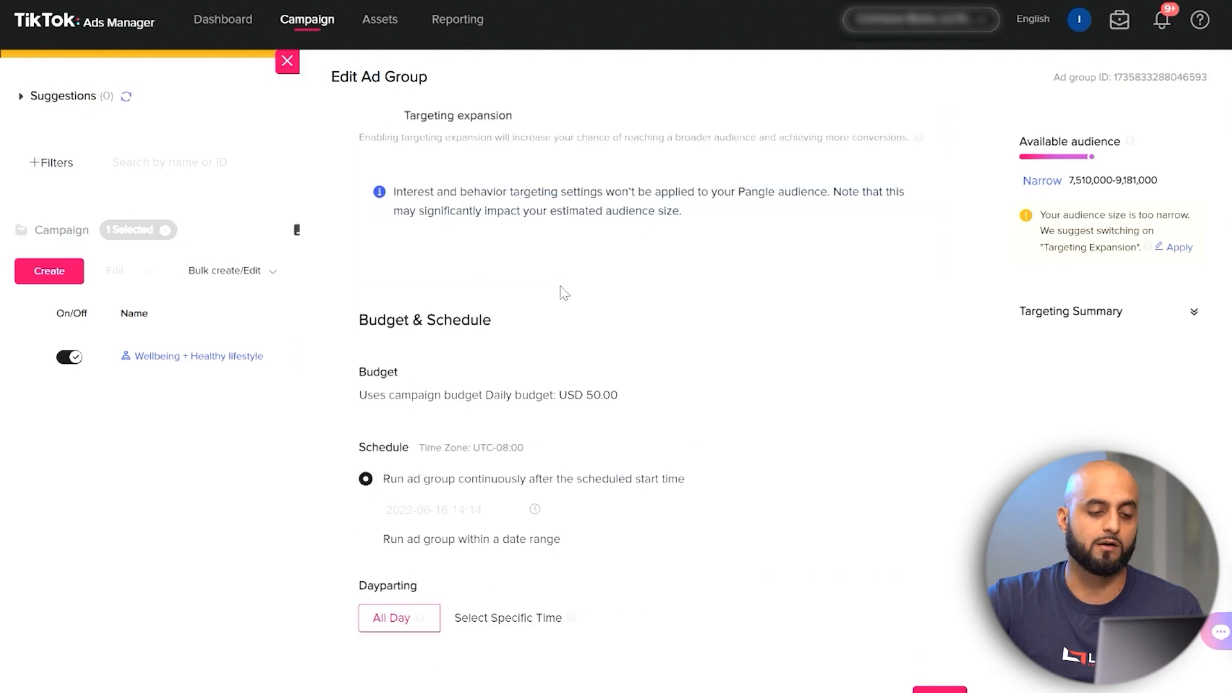
pyautogui.scroll(-5, 535, 157)
pyautogui.scroll(7, 485, 205)
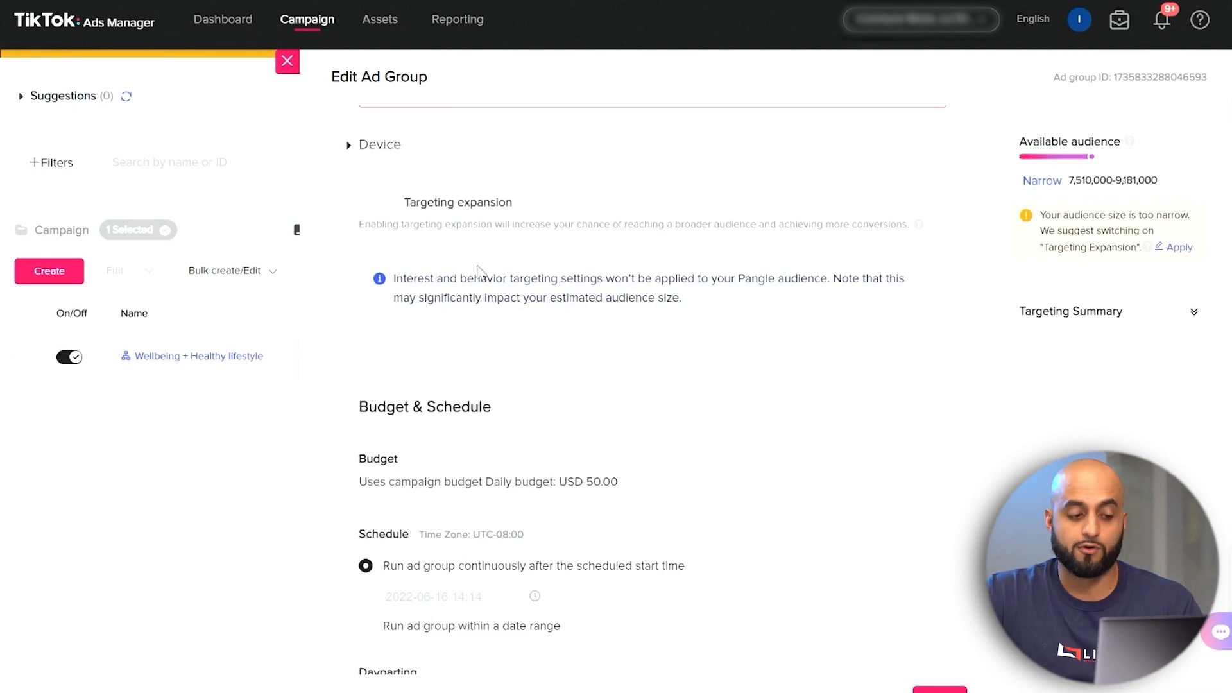
# Expand the advanced settings under Bidding & Optimization to view the billing event and delivery type
pyautogui.scroll(-7, 515, 205)
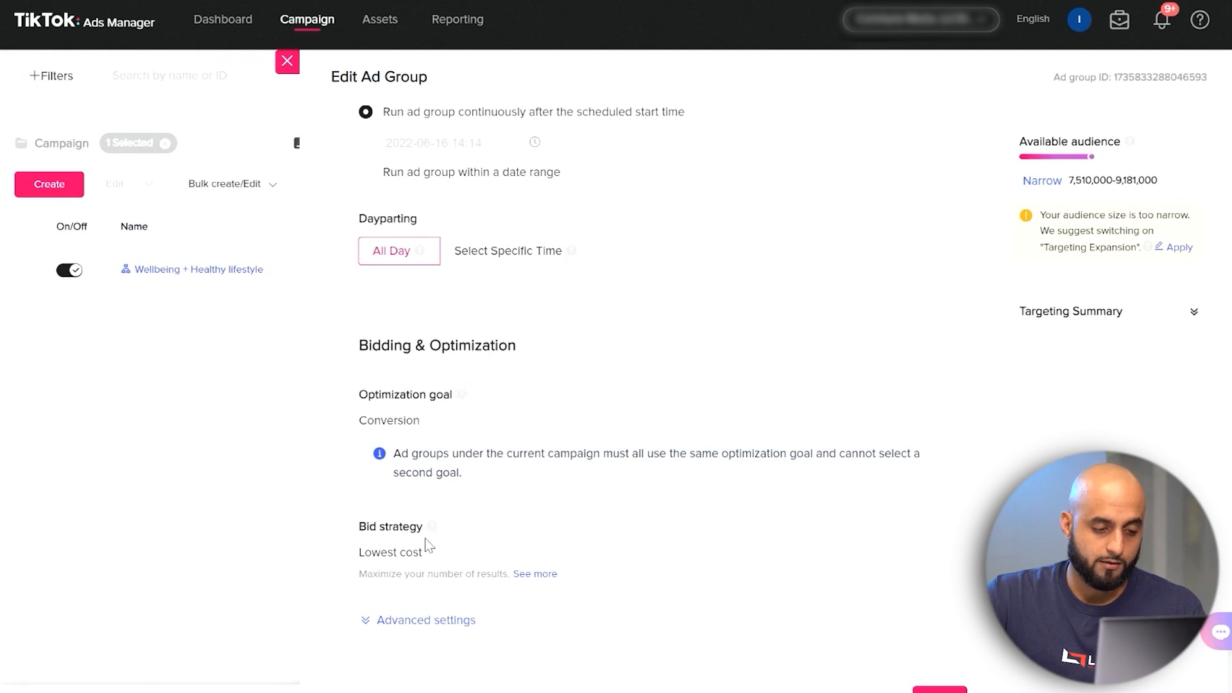
pyautogui.click(416, 621)
pyautogui.scroll(-3, 416, 629)
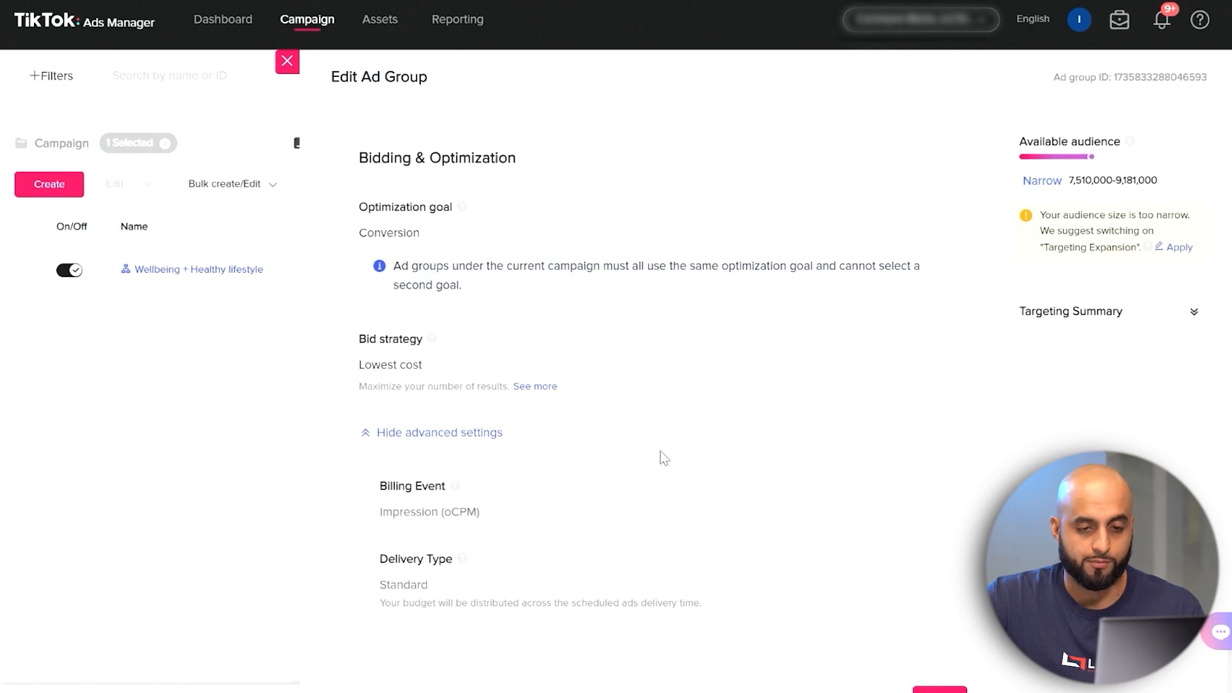
pyautogui.scroll(8, 464, 310)
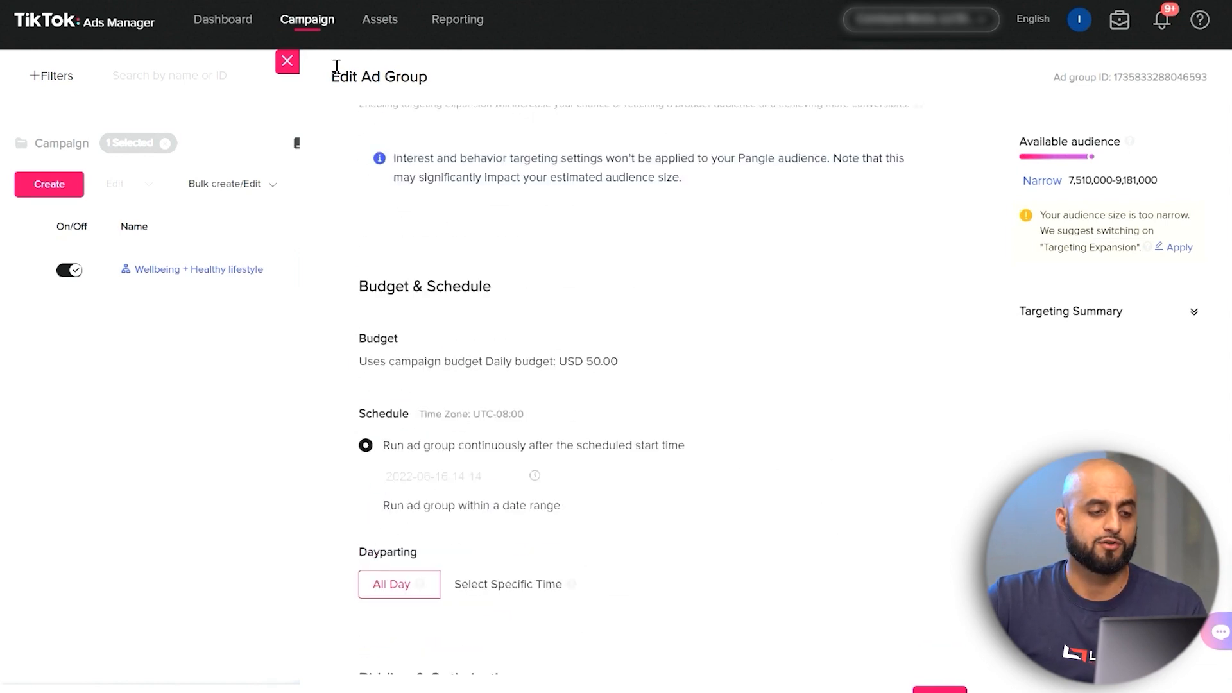
# Close the ad group editor, switch to the ads in the selected campaign and open the video ad for editing
pyautogui.click(286, 61)
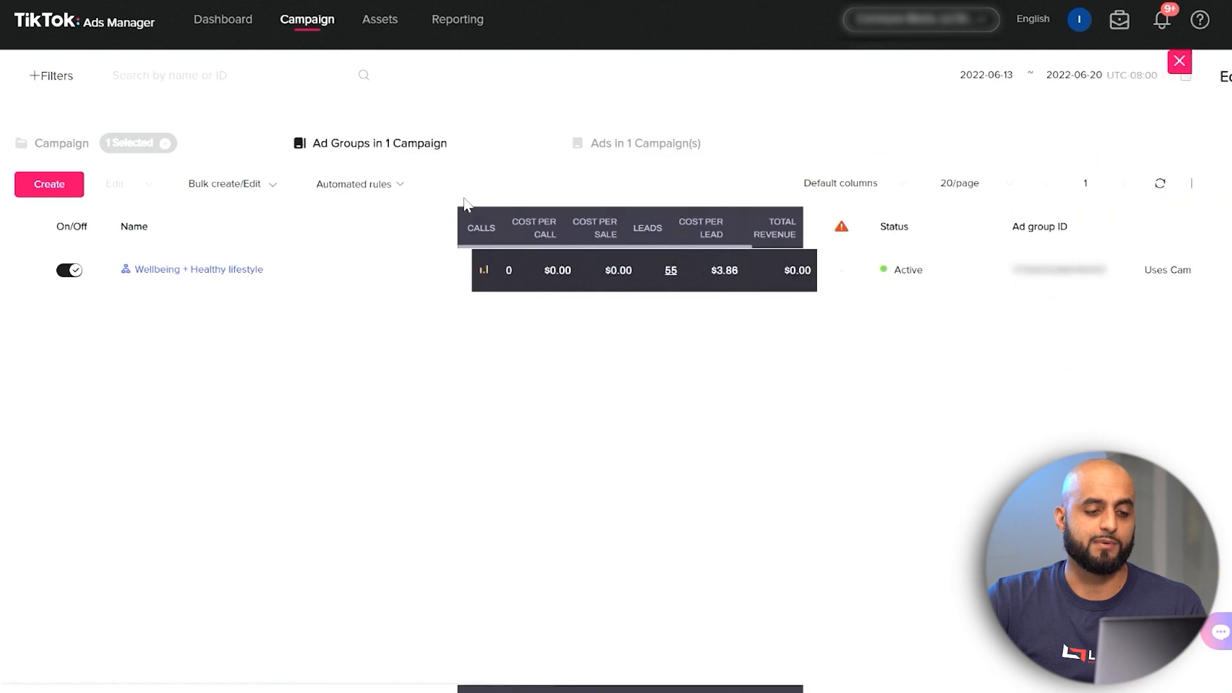
pyautogui.click(705, 149)
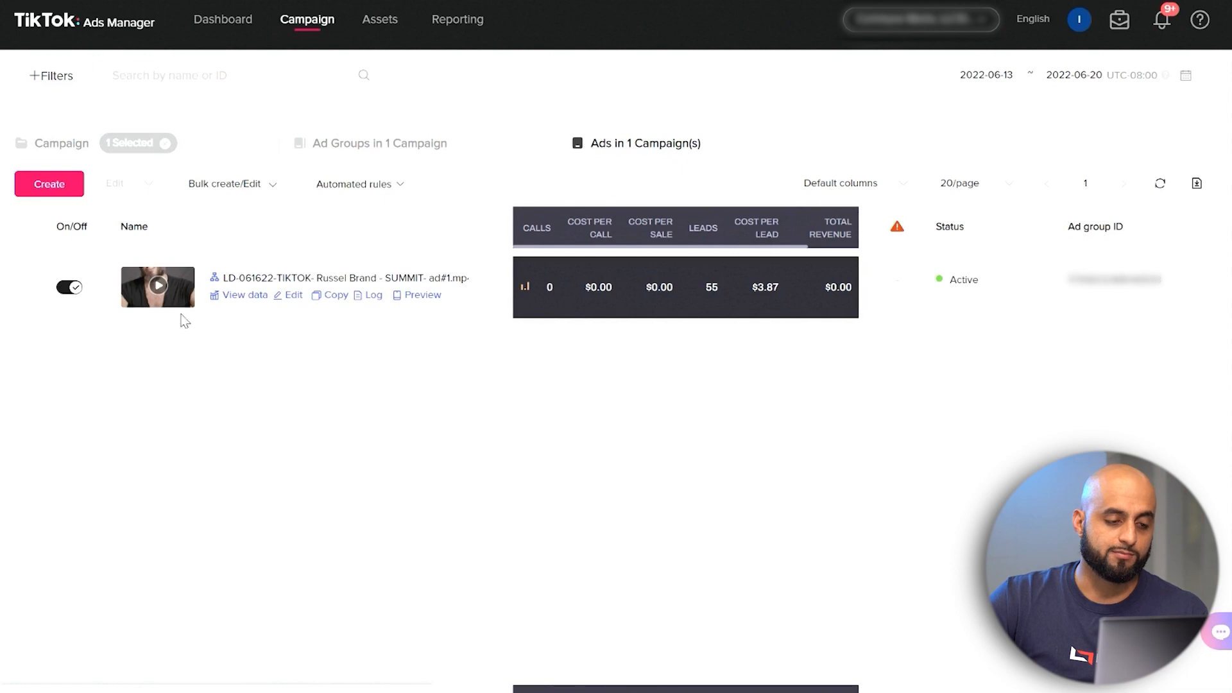
pyautogui.click(292, 296)
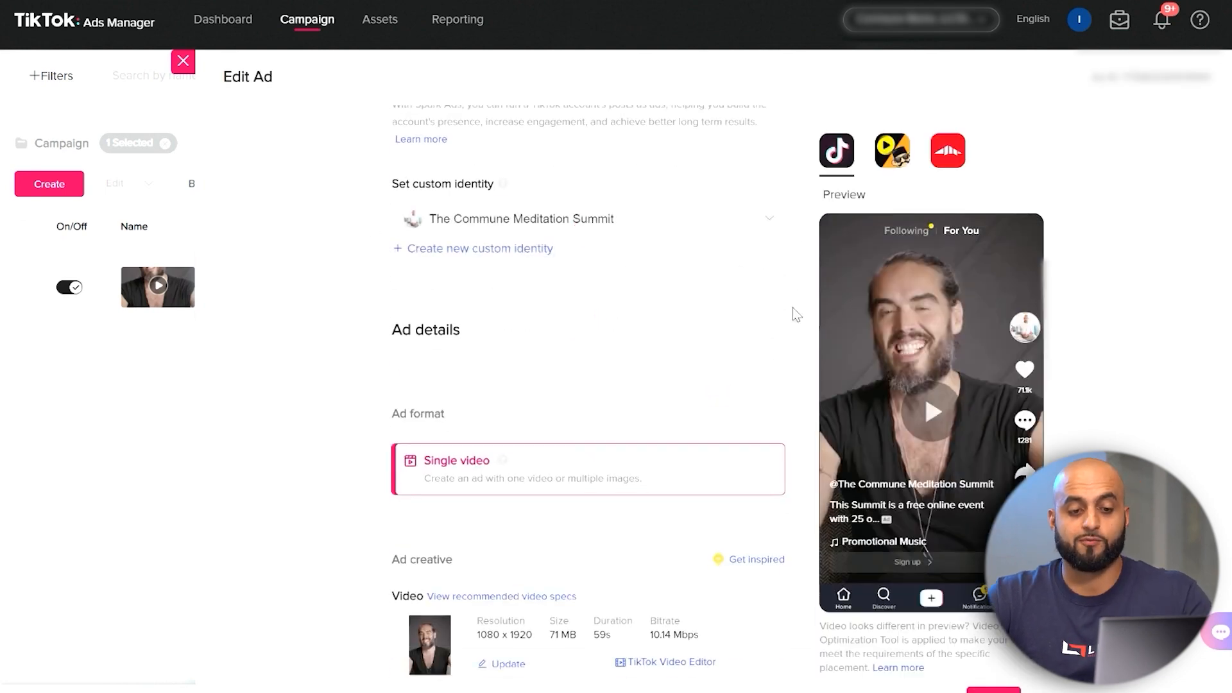
# Review the ad's format, video creative, text, destination URL and call-to-action settings
pyautogui.scroll(-4, 582, 300)
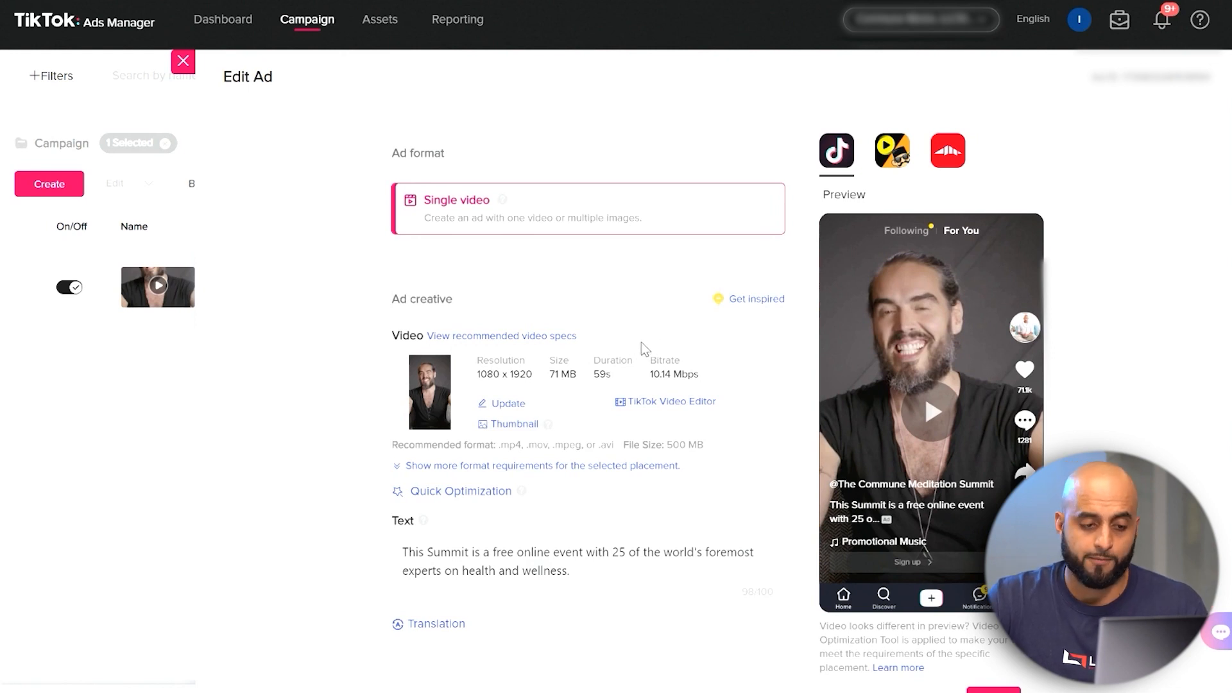
pyautogui.scroll(-6, 655, 352)
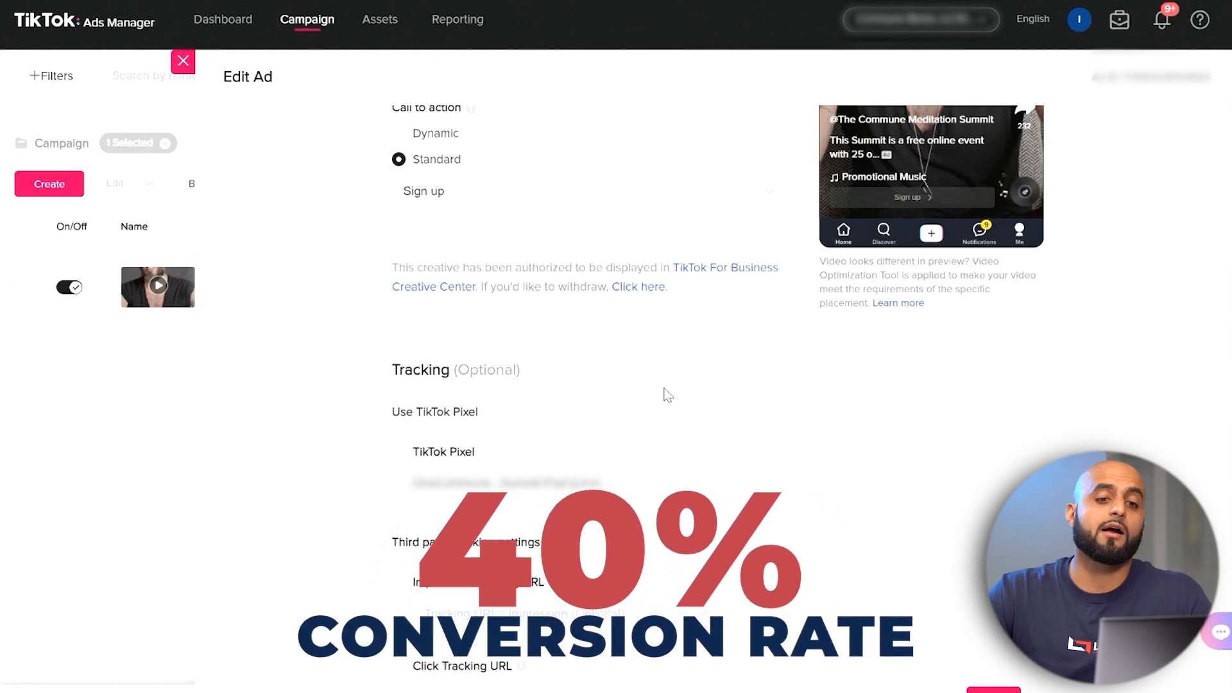
pyautogui.scroll(5, 511, 294)
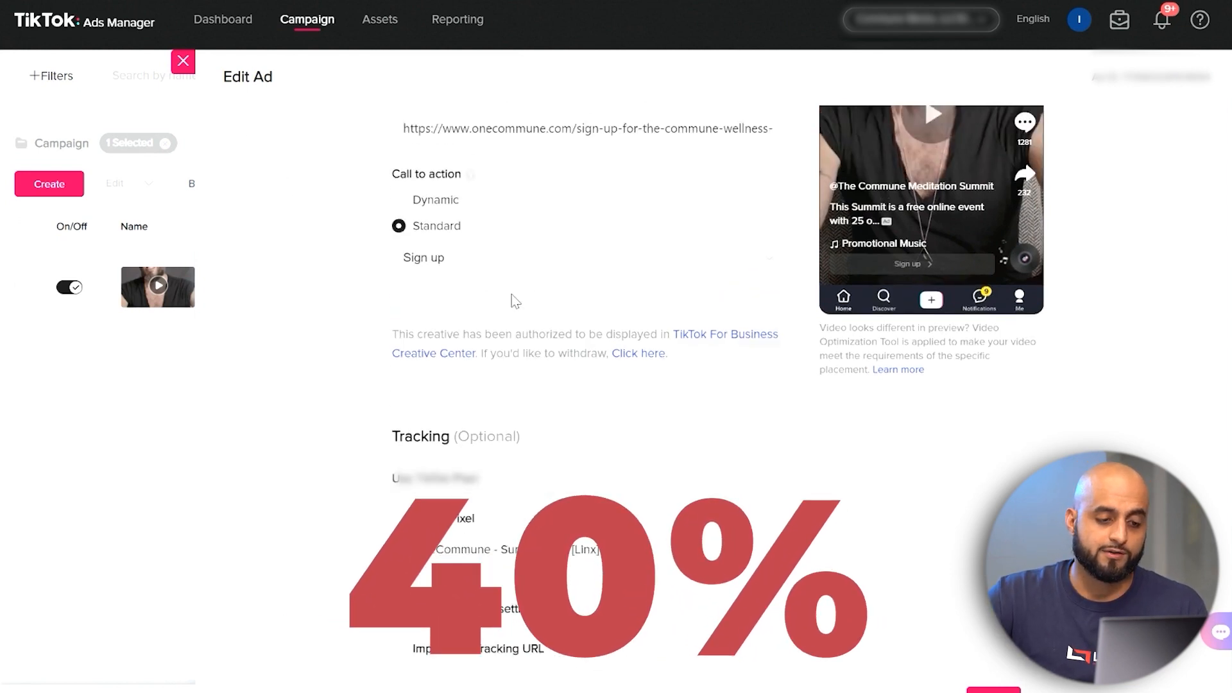
# View the standard call-to-action options without changing the selection, and look over the tracking settings and the ad details again
pyautogui.scroll(-5, 614, 473)
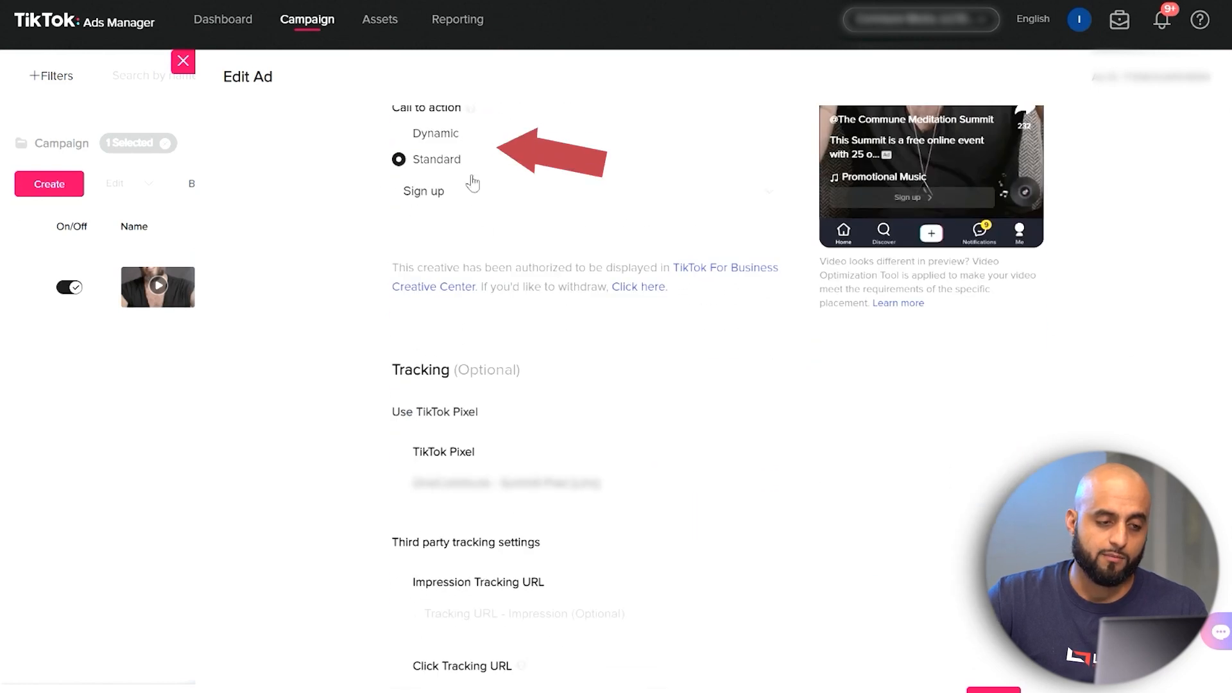
pyautogui.click(507, 207)
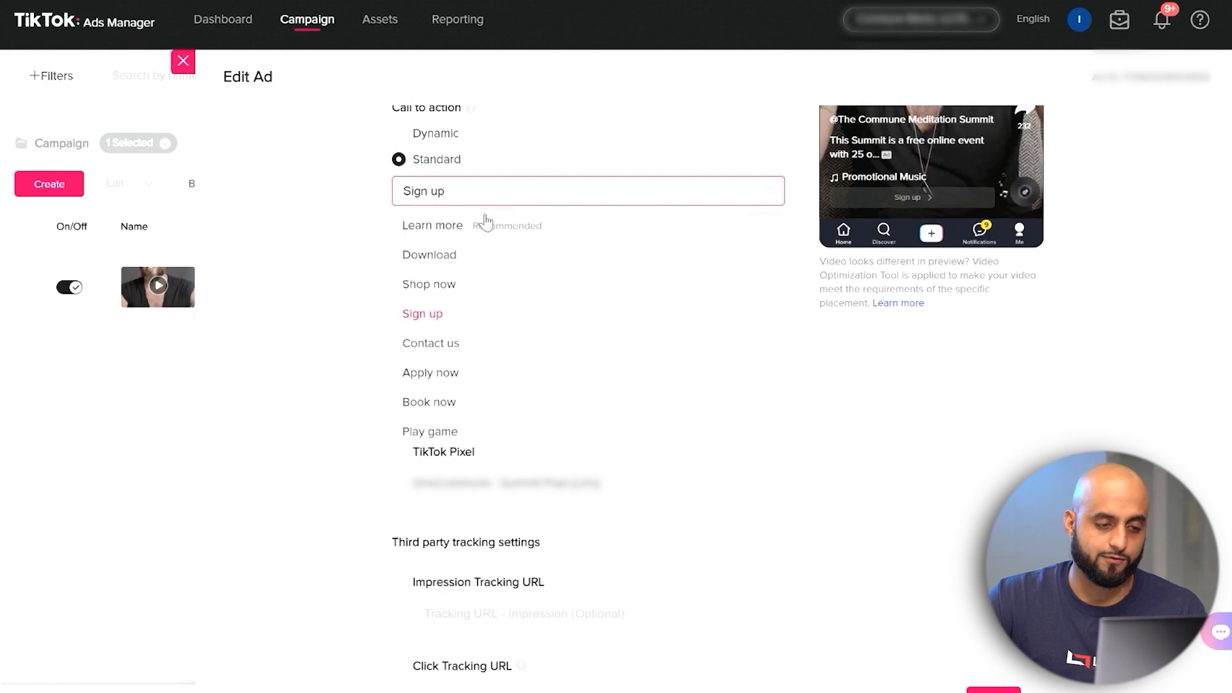
pyautogui.scroll(-1, 701, 448)
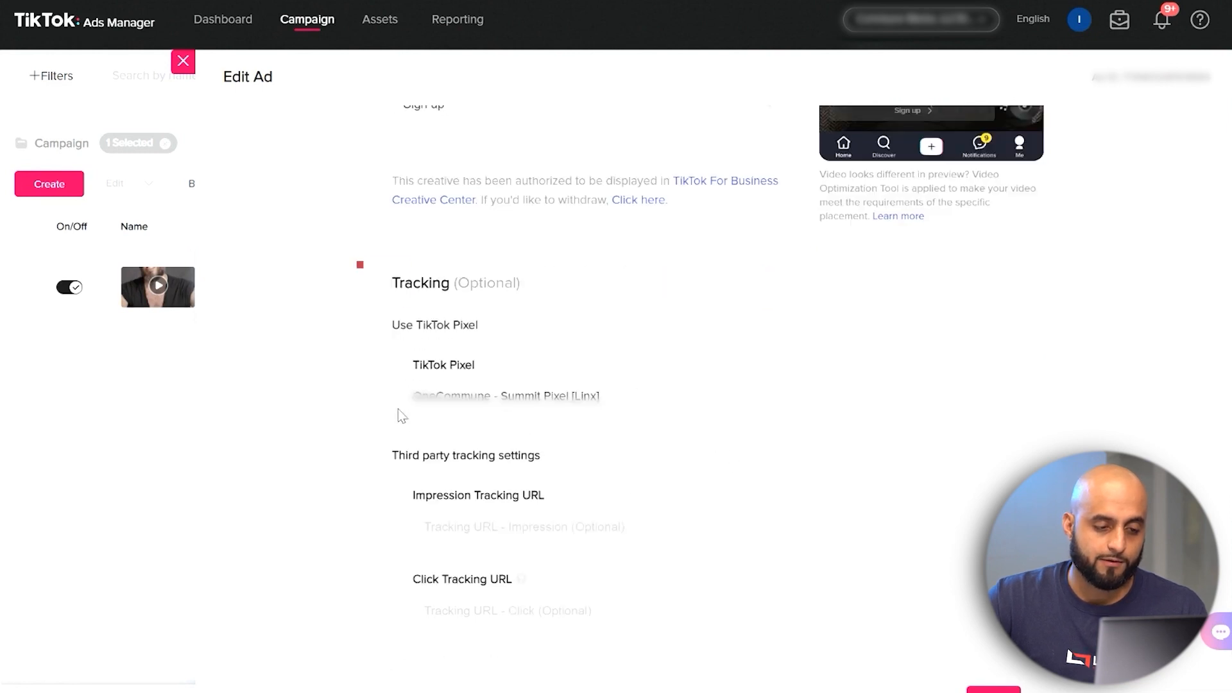
pyautogui.scroll(5, 352, 393)
pyautogui.scroll(8, 353, 392)
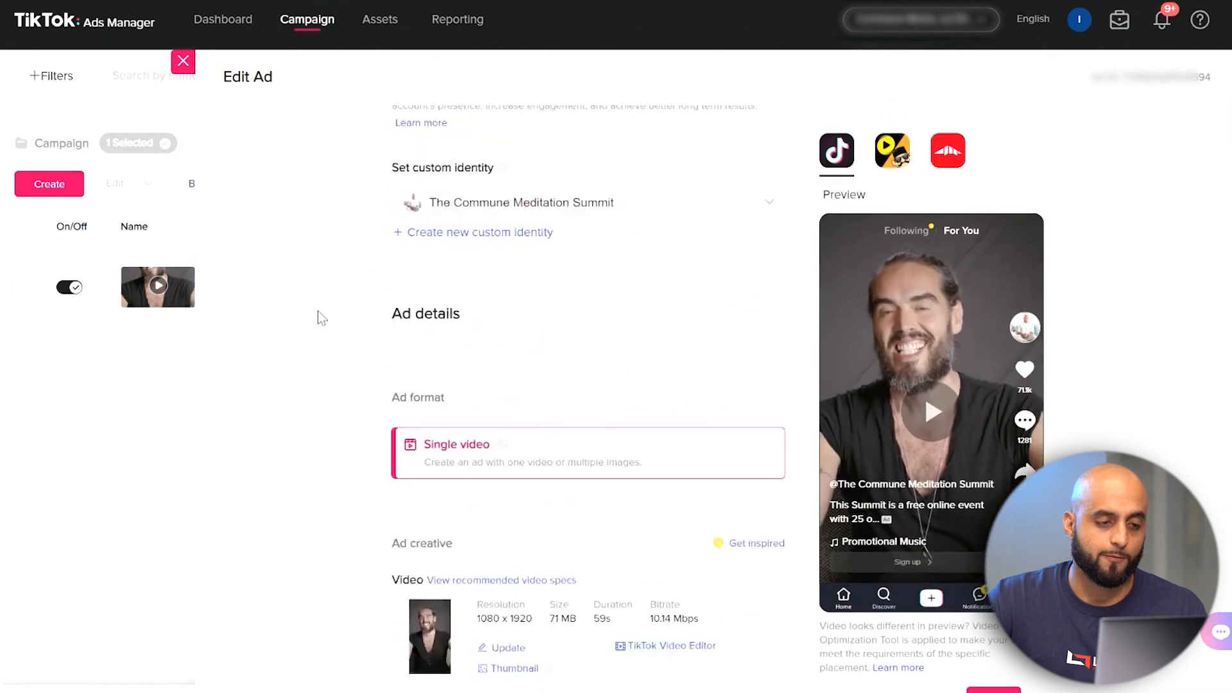